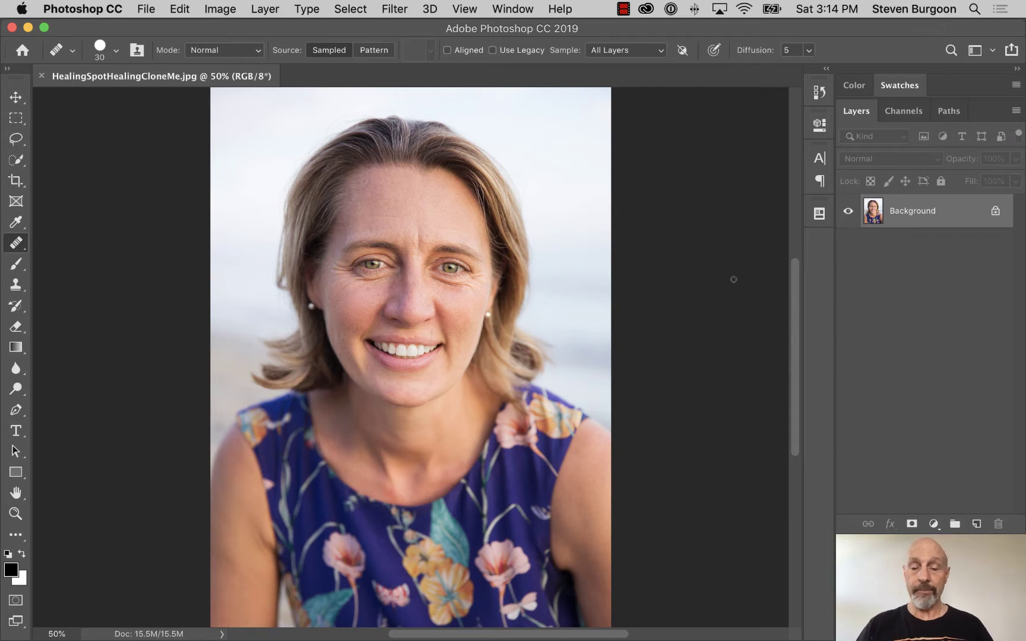
# Add a new empty layer above the Background and name it Forehead edits
pyautogui.press('super+equal')
pyautogui.press('super+equal')
pyautogui.press('super+equal')
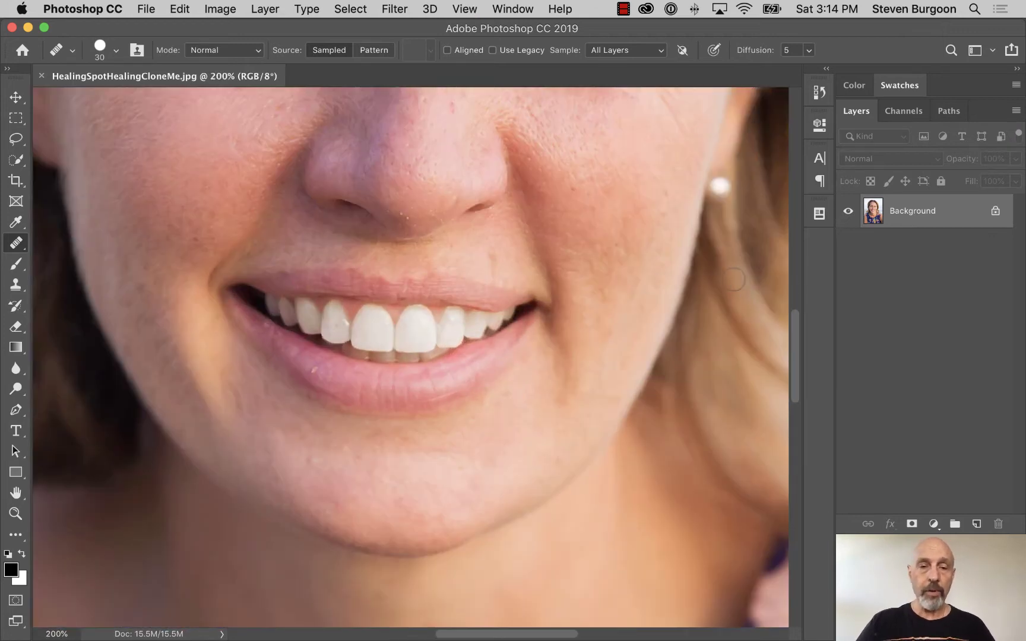
pyautogui.moveTo(502, 259); pyautogui.dragTo(522, 469)
pyautogui.moveTo(460, 211)
pyautogui.mouseDown()
pyautogui.moveTo(460, 406)
pyautogui.moveTo(482, 413)
pyautogui.mouseUp()
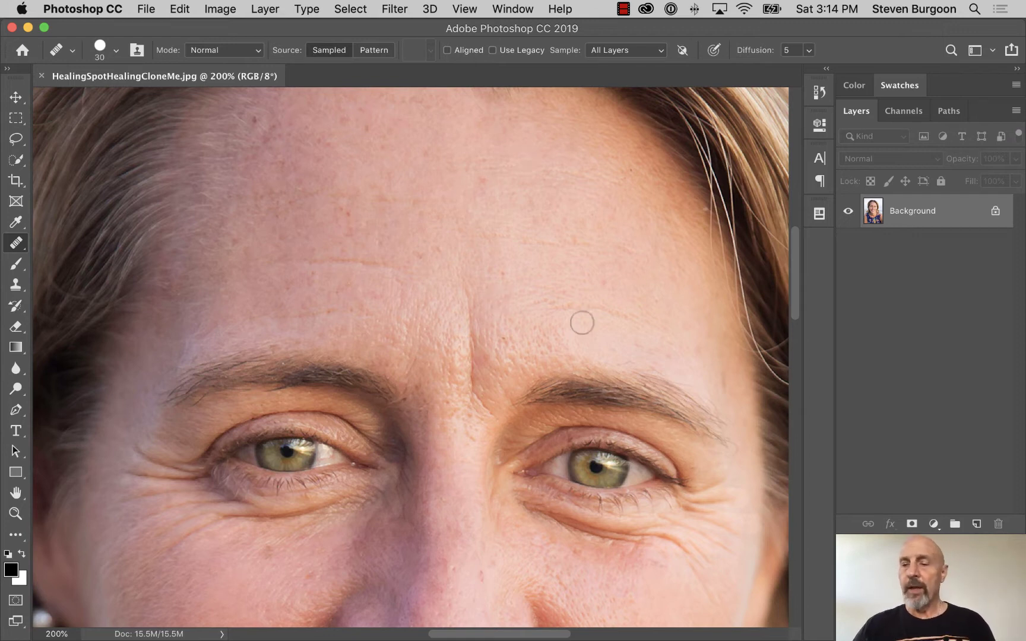
pyautogui.click(975, 525)
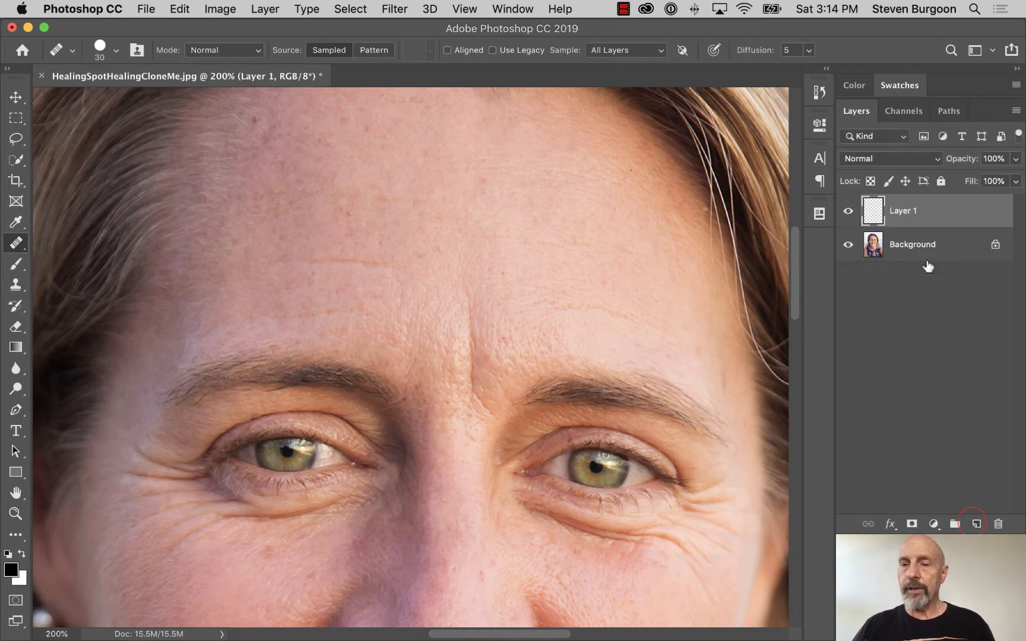
pyautogui.doubleClick(903, 209)
pyautogui.write('Forehead edits')
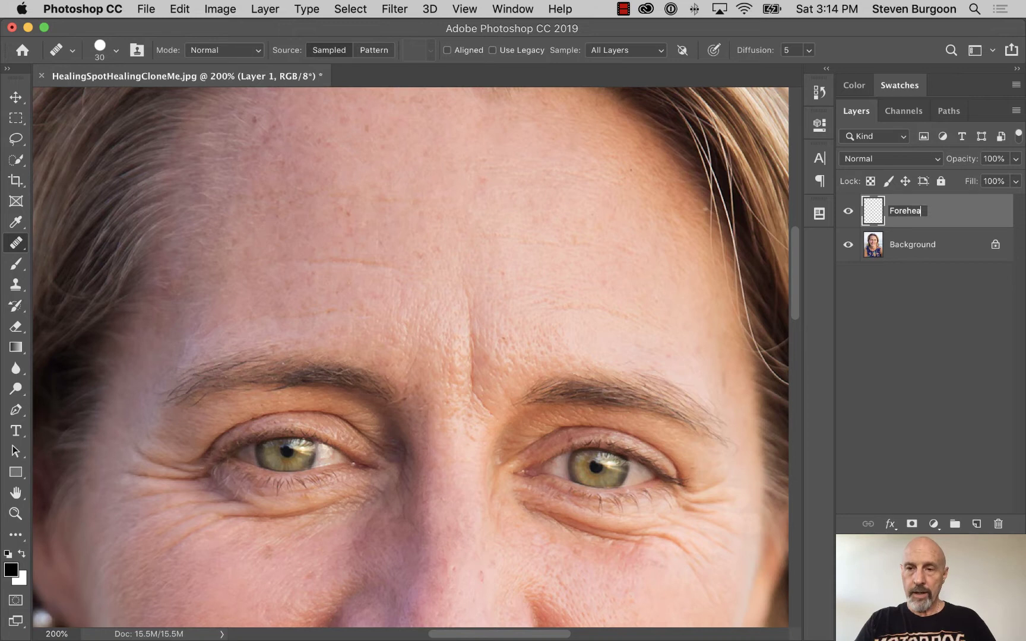
pyautogui.press('Return')
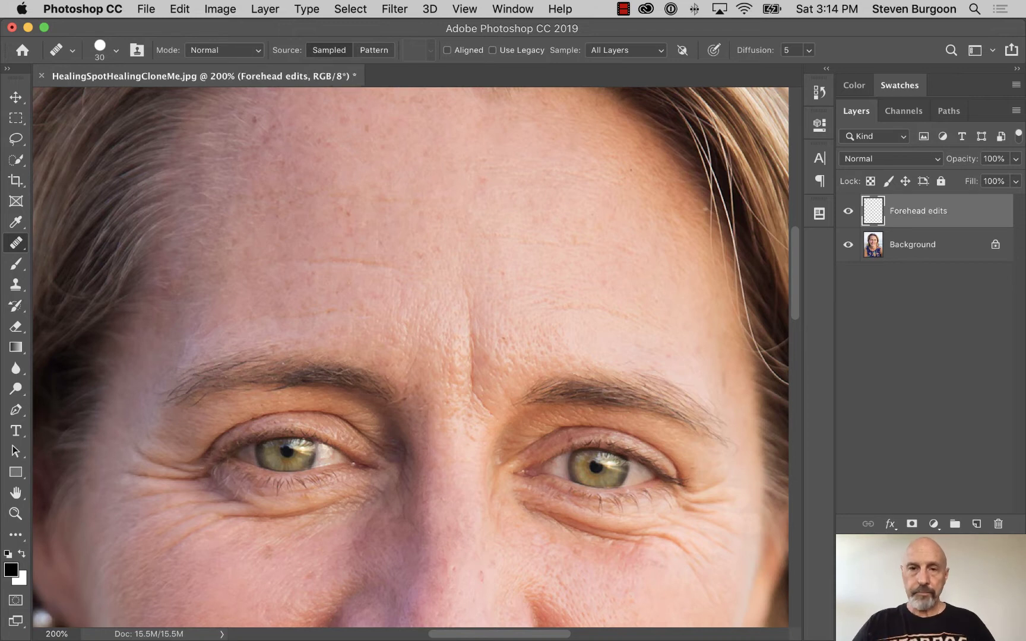
# Remove the horizontal forehead creases and the vertical frown line between the eyebrows with the Spot Healing Brush, sampling all layers
pyautogui.click(13, 247)
pyautogui.click(77, 243)
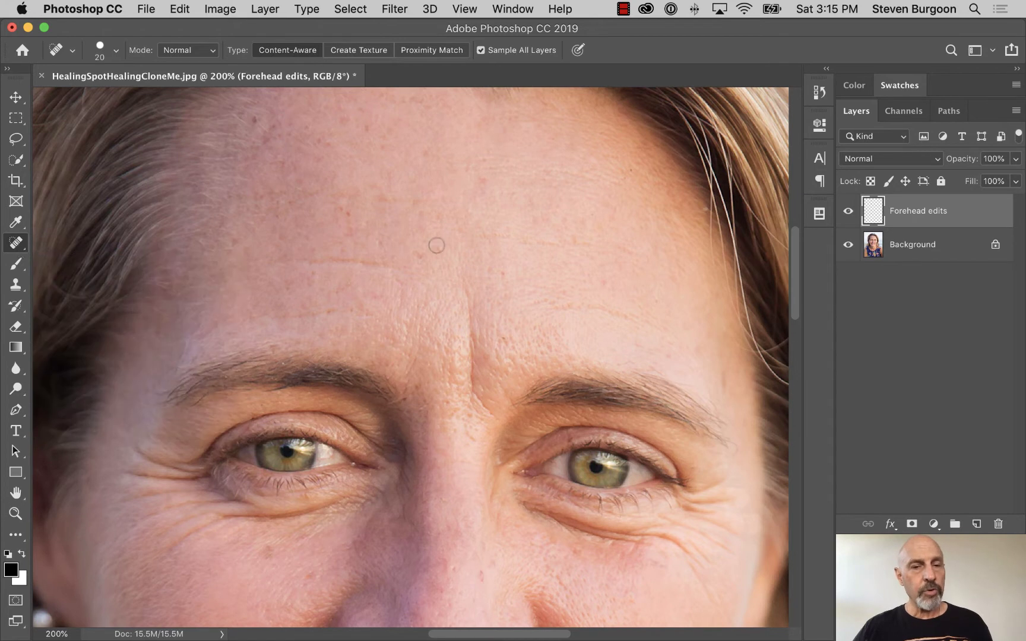
pyautogui.moveTo(388, 261); pyautogui.dragTo(265, 260)
pyautogui.moveTo(338, 309); pyautogui.dragTo(246, 321)
pyautogui.moveTo(461, 279)
pyautogui.mouseDown()
pyautogui.moveTo(475, 401)
pyautogui.moveTo(484, 402)
pyautogui.moveTo(481, 333)
pyautogui.moveTo(492, 300)
pyautogui.mouseUp()
pyautogui.click(451, 342)
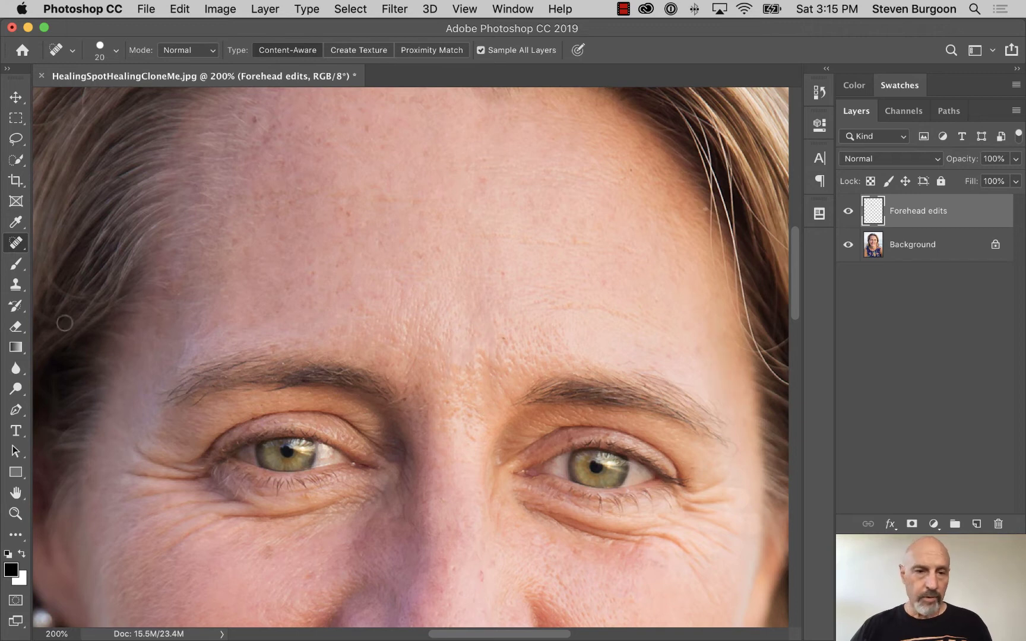
# Heal the remaining spots across the forehead and the fine line above her left eyebrow
pyautogui.moveTo(261, 321); pyautogui.dragTo(218, 336)
pyautogui.click(243, 232)
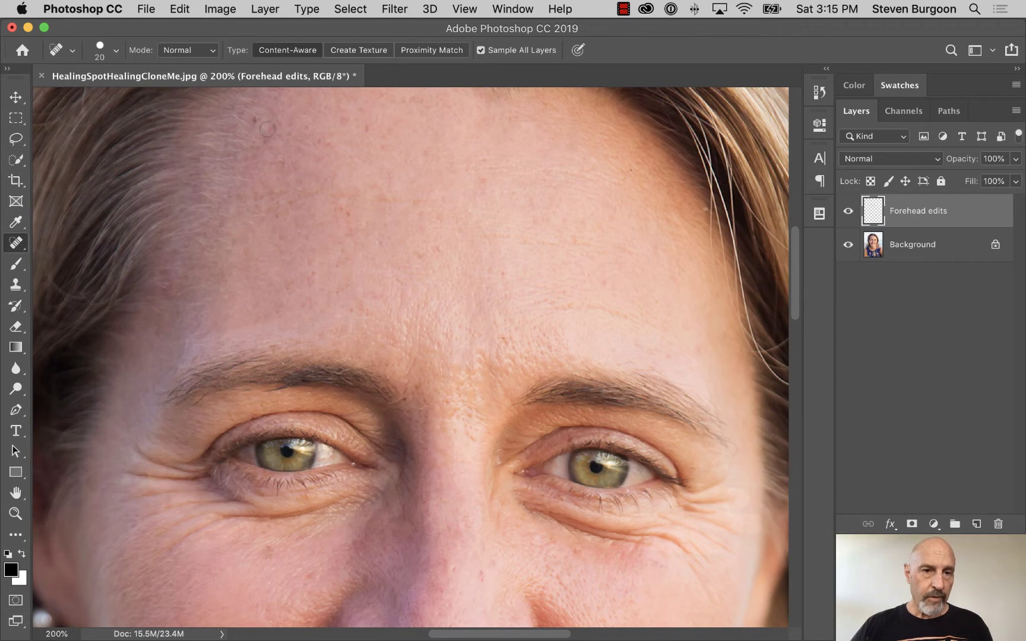
pyautogui.click(251, 119)
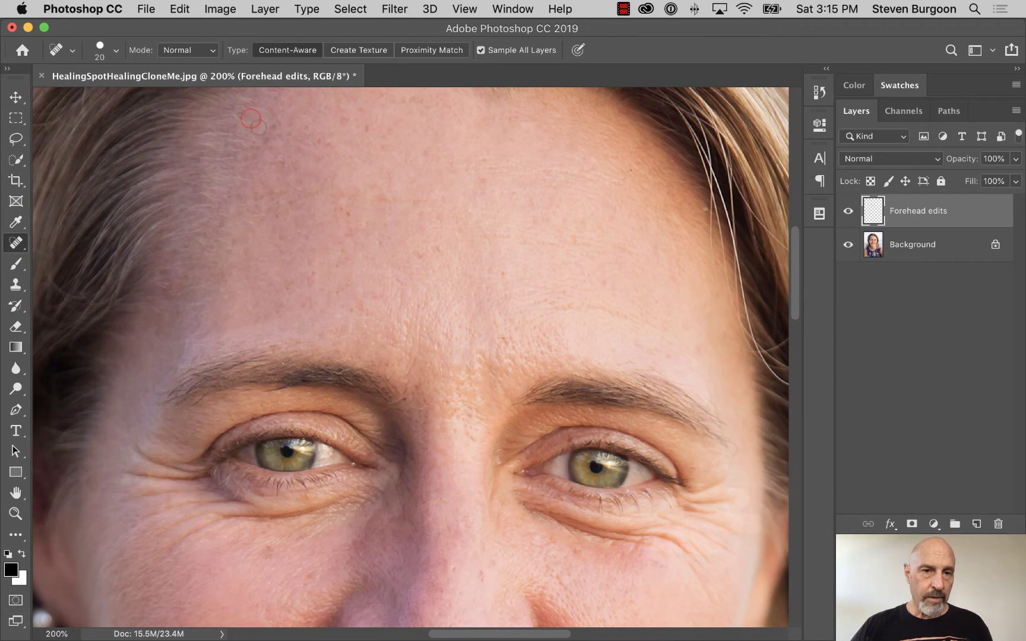
pyautogui.click(415, 256)
pyautogui.moveTo(482, 187); pyautogui.dragTo(476, 171)
pyautogui.click(424, 153)
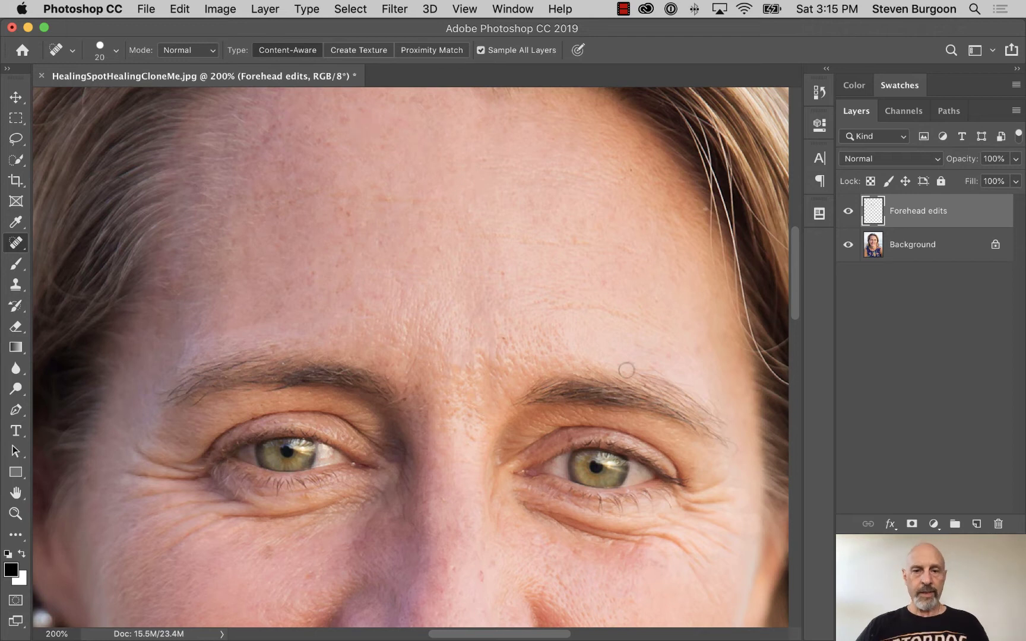
pyautogui.moveTo(570, 307)
pyautogui.mouseDown()
pyautogui.moveTo(560, 308)
pyautogui.moveTo(628, 312)
pyautogui.mouseUp()
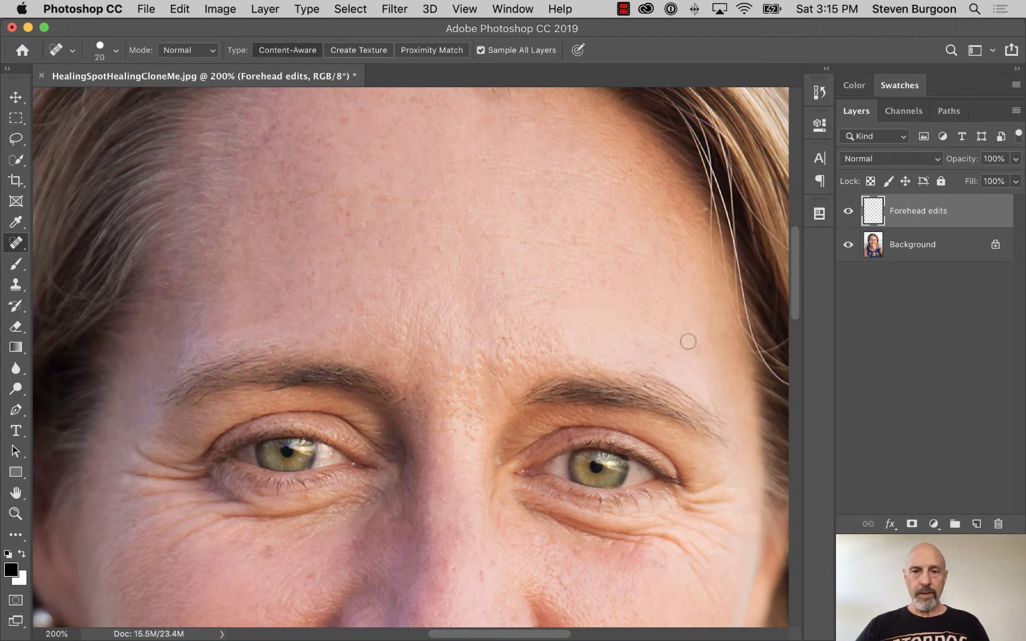
# Toggle the Background layer's visibility to check the retouching, and try lowering the Forehead edits layer's opacity to 63%
pyautogui.click(848, 244)
pyautogui.click(848, 245)
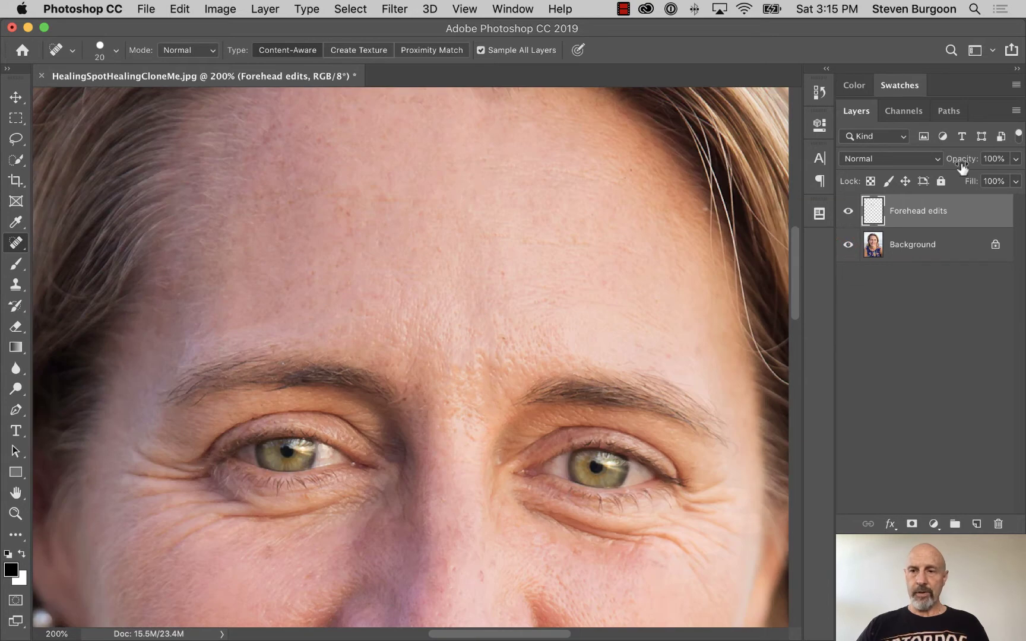
pyautogui.click(1015, 159)
pyautogui.moveTo(1014, 178); pyautogui.dragTo(986, 186)
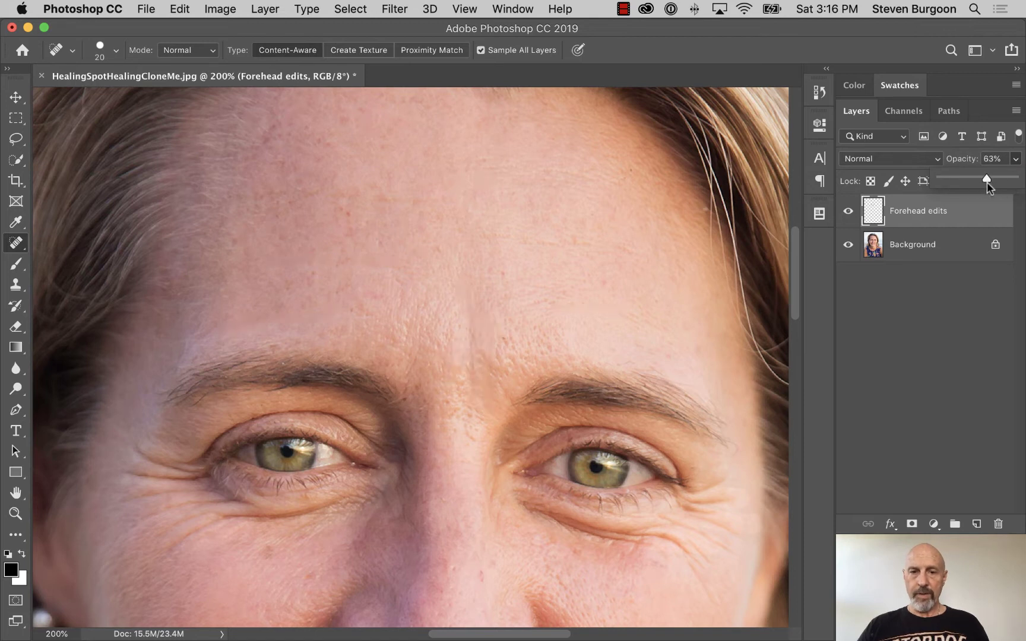
pyautogui.click(945, 281)
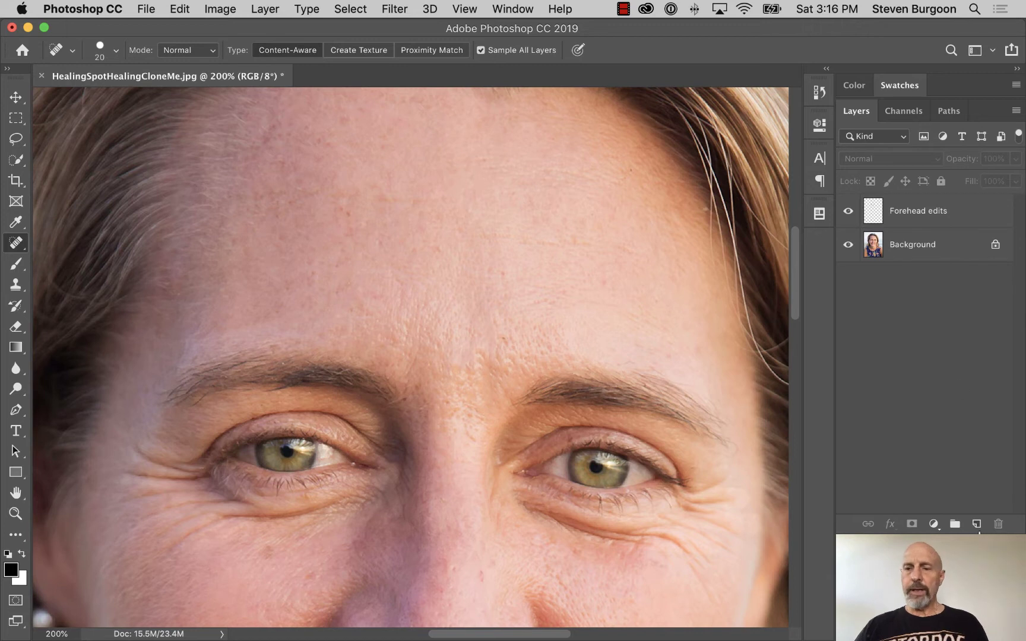
# Add another empty layer on top of the stack and name it eye edits
pyautogui.click(977, 524)
pyautogui.doubleClick(903, 215)
pyautogui.write('eye edits')
pyautogui.press('Return')
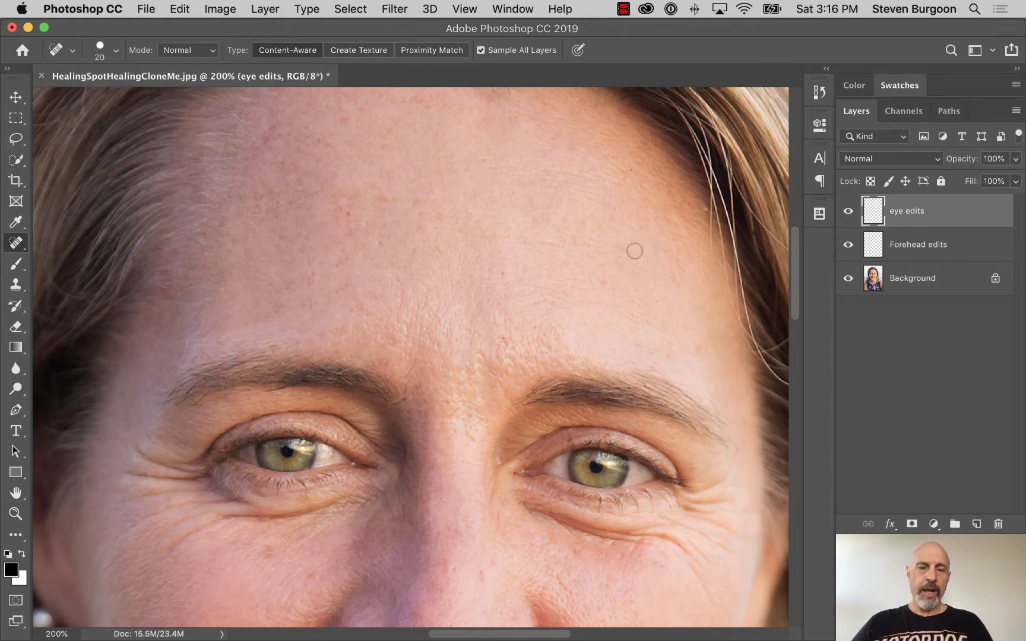
# Heal the upper crow's-feet wrinkles at the outer corner of her left eye with a smaller spot healing brush
pyautogui.scroll(-5, 536, 355)
pyautogui.hscroll(5, 536, 355)
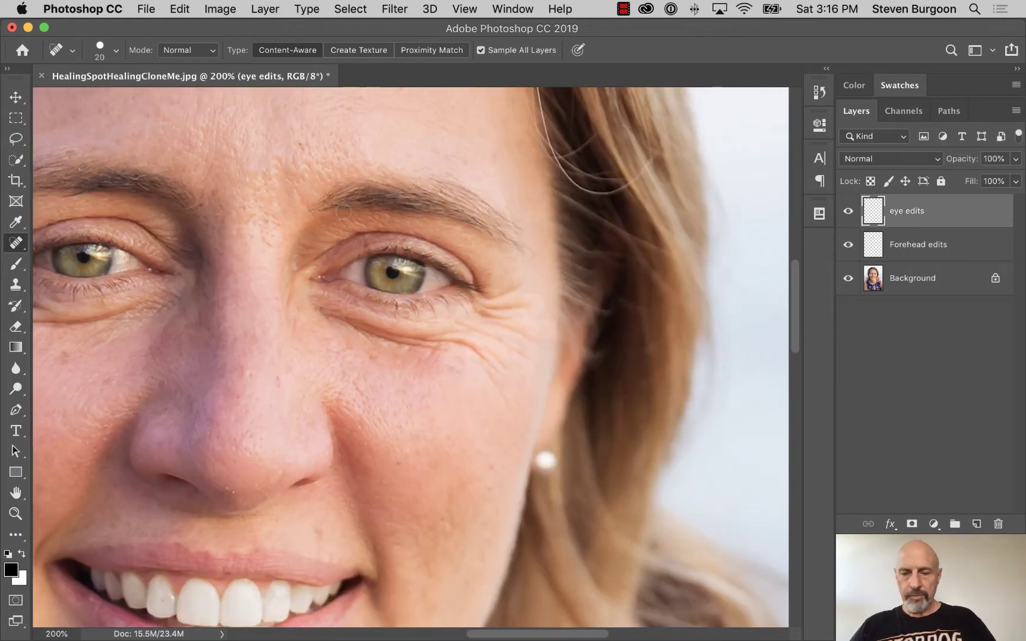
pyautogui.press('super+equal')
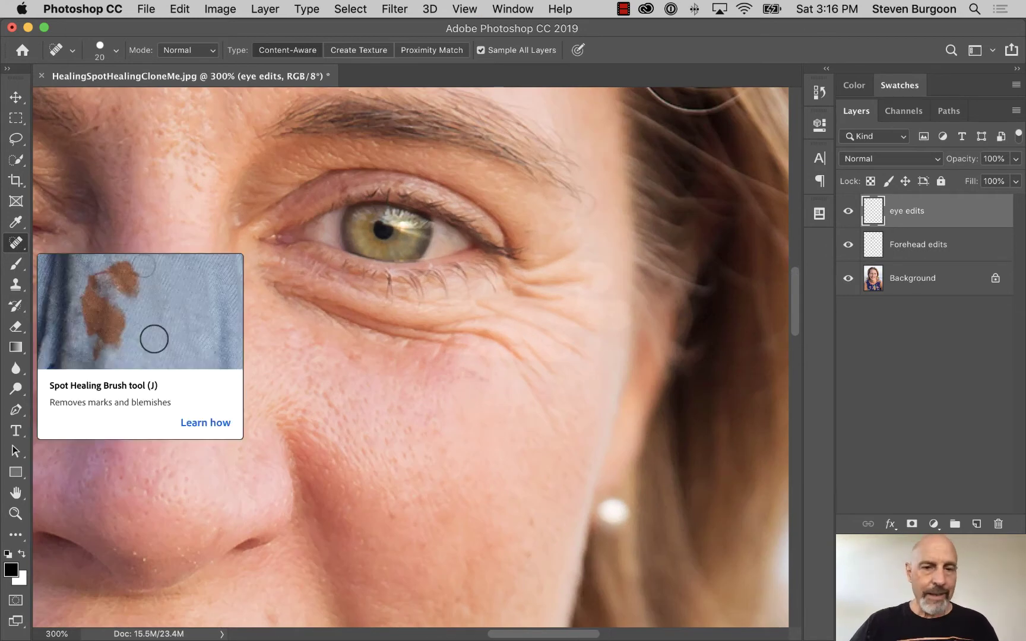
pyautogui.press('[')
pyautogui.press('[')
pyautogui.moveTo(532, 265); pyautogui.dragTo(583, 243)
pyautogui.moveTo(534, 280)
pyautogui.mouseDown()
pyautogui.moveTo(597, 281)
pyautogui.moveTo(583, 277)
pyautogui.moveTo(537, 304)
pyautogui.moveTo(586, 321)
pyautogui.moveTo(605, 315)
pyautogui.moveTo(619, 280)
pyautogui.mouseUp()
# Enlarge the brush to 20 and heal the lower crow's-feet lines and the crease running beneath her left eye
pyautogui.press(']')
pyautogui.press(']')
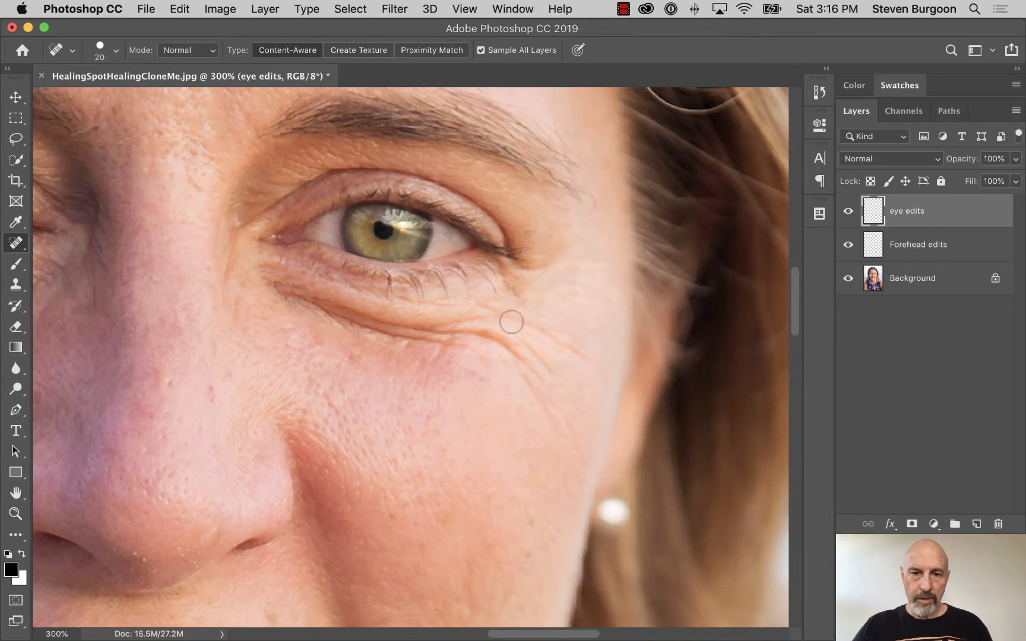
pyautogui.moveTo(516, 316); pyautogui.dragTo(588, 359)
pyautogui.moveTo(514, 330); pyautogui.dragTo(547, 371)
pyautogui.moveTo(552, 414); pyautogui.dragTo(558, 432)
pyautogui.moveTo(513, 350)
pyautogui.mouseDown()
pyautogui.moveTo(463, 340)
pyautogui.moveTo(470, 318)
pyautogui.moveTo(364, 321)
pyautogui.mouseUp()
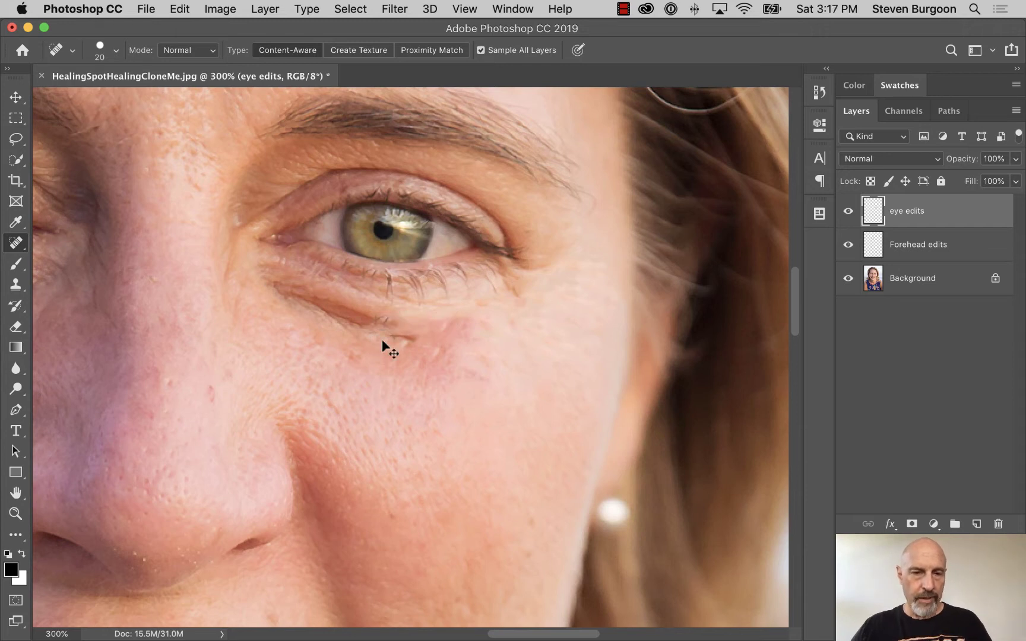
# Clean up the dark smudge left by the last healing stroke beneath her left eye
pyautogui.press('super+z')
pyautogui.click(408, 337)
pyautogui.click(410, 328)
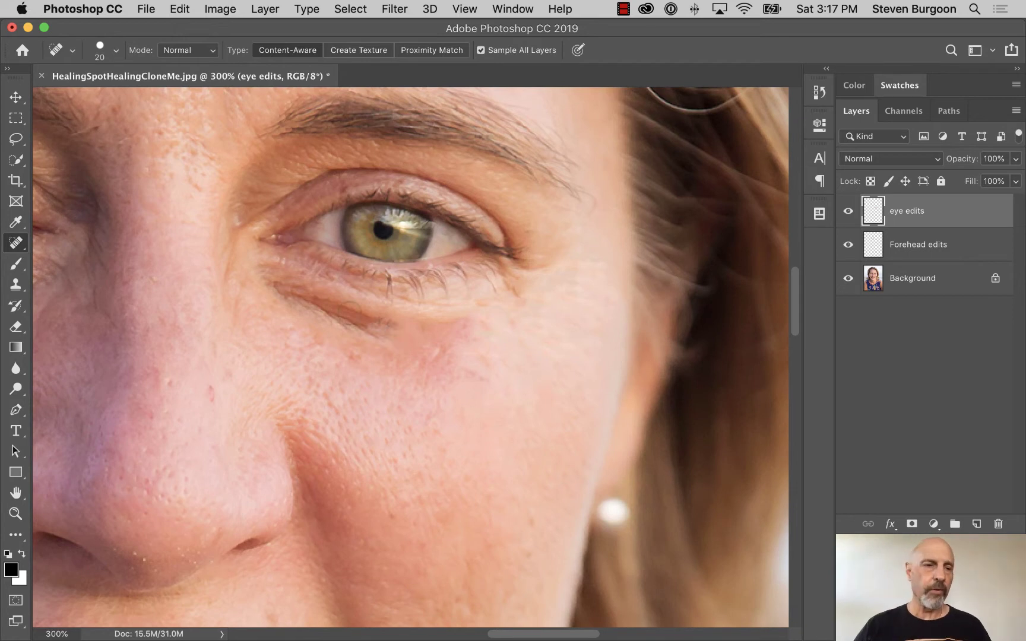
# Paint out the remaining crease beneath her left eye with the Healing Brush, using skin sampled from the cheek
pyautogui.click(16, 244)
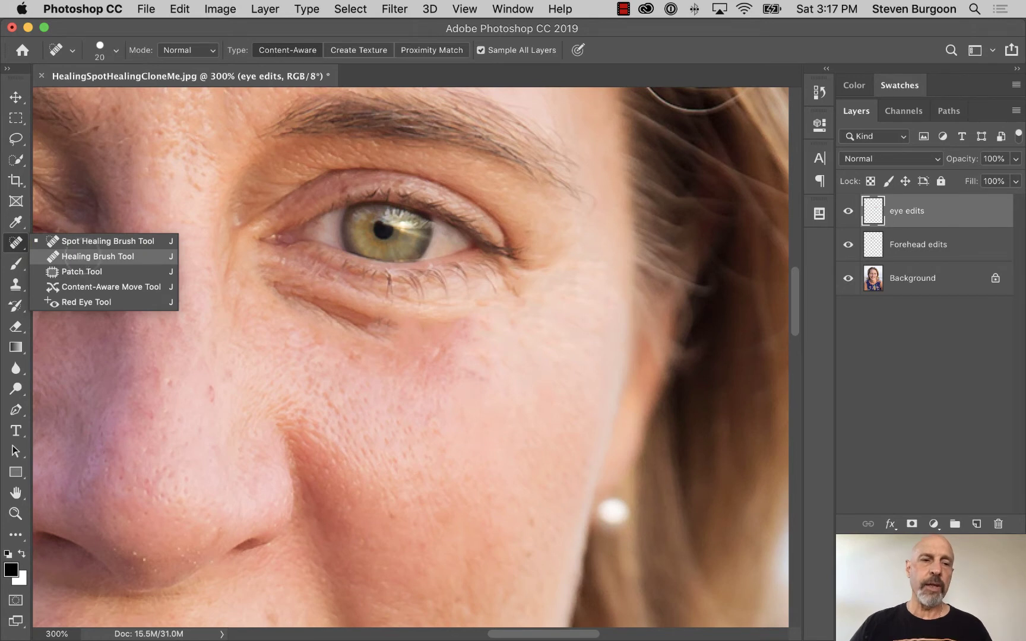
pyautogui.click(82, 255)
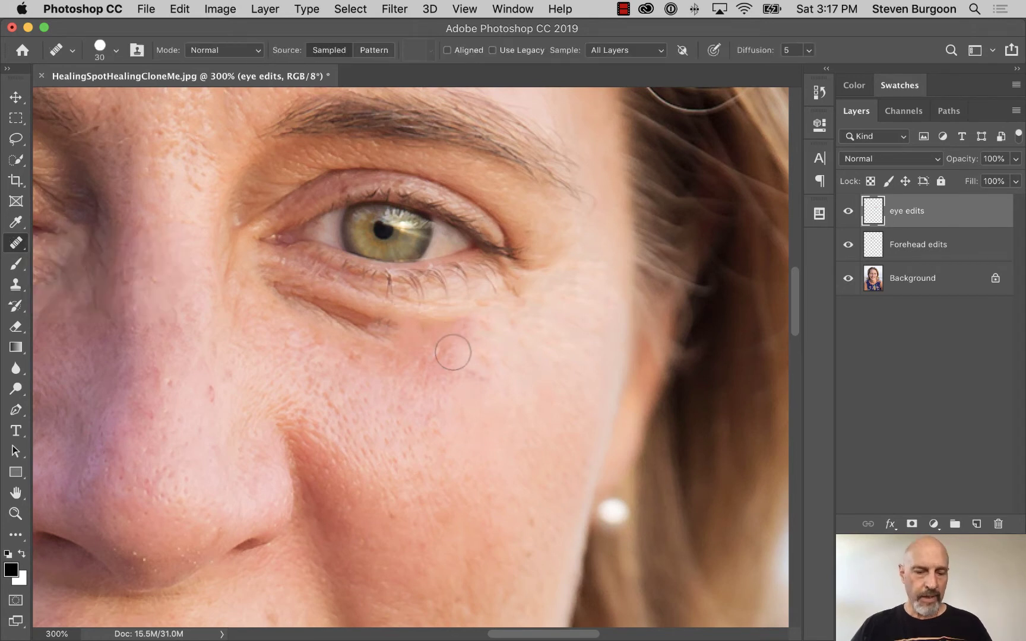
pyautogui.keyDown('alt'); pyautogui.click(337, 356); pyautogui.keyUp('alt')
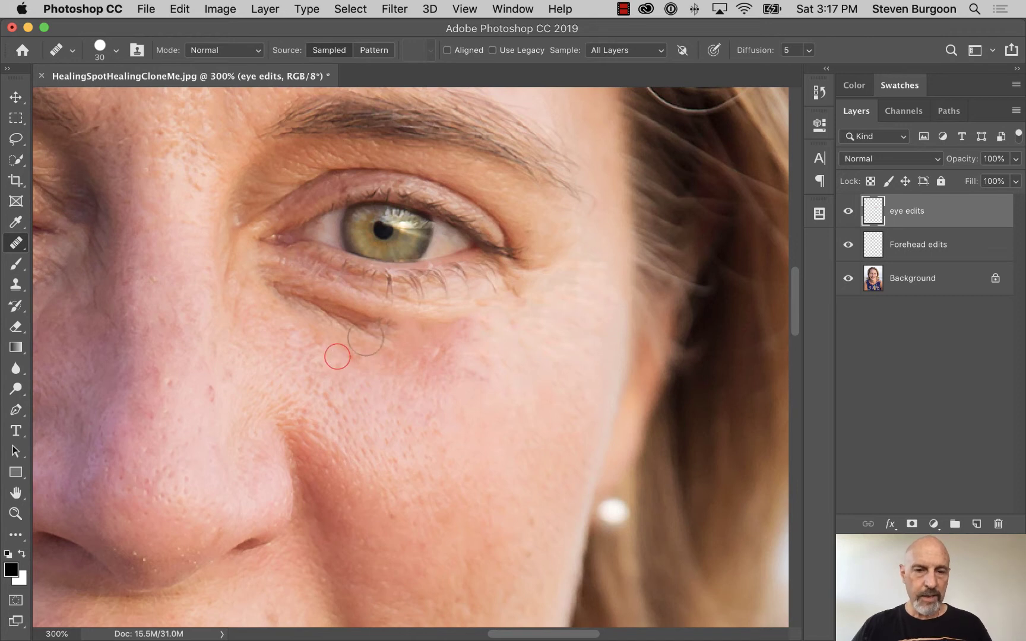
pyautogui.moveTo(388, 324); pyautogui.dragTo(325, 307)
pyautogui.keyDown('alt'); pyautogui.click(364, 396); pyautogui.keyUp('alt')
pyautogui.keyDown('alt'); pyautogui.click(416, 435); pyautogui.keyUp('alt')
pyautogui.click(295, 292)
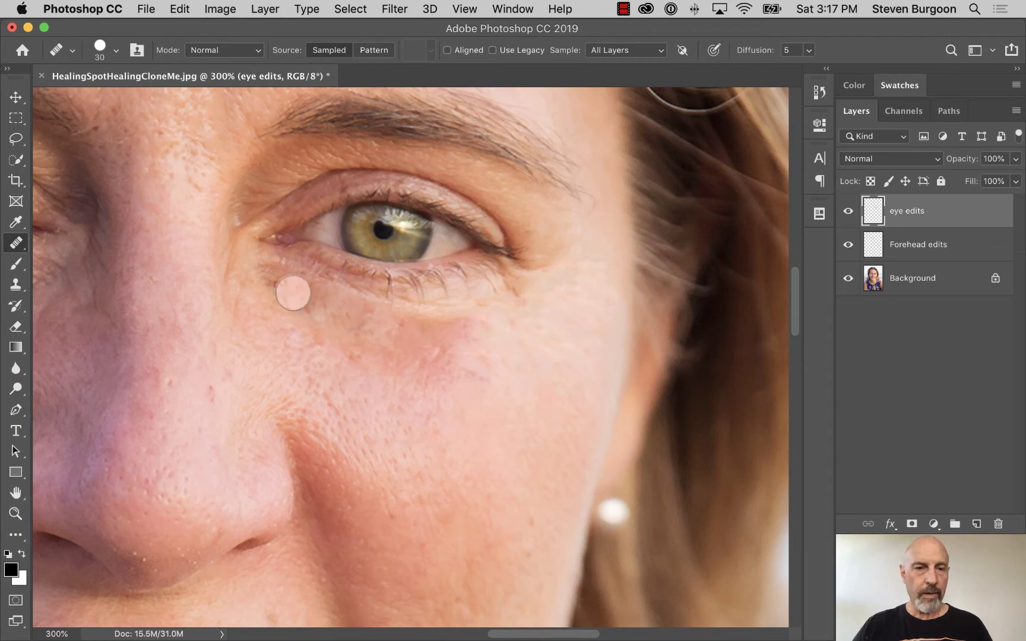
# Blend the uneven, reddish skin between her left eye and cheek with repeated Healing Brush strokes from freshly sampled cheek areas
pyautogui.keyDown('alt'); pyautogui.click(380, 408); pyautogui.keyUp('alt')
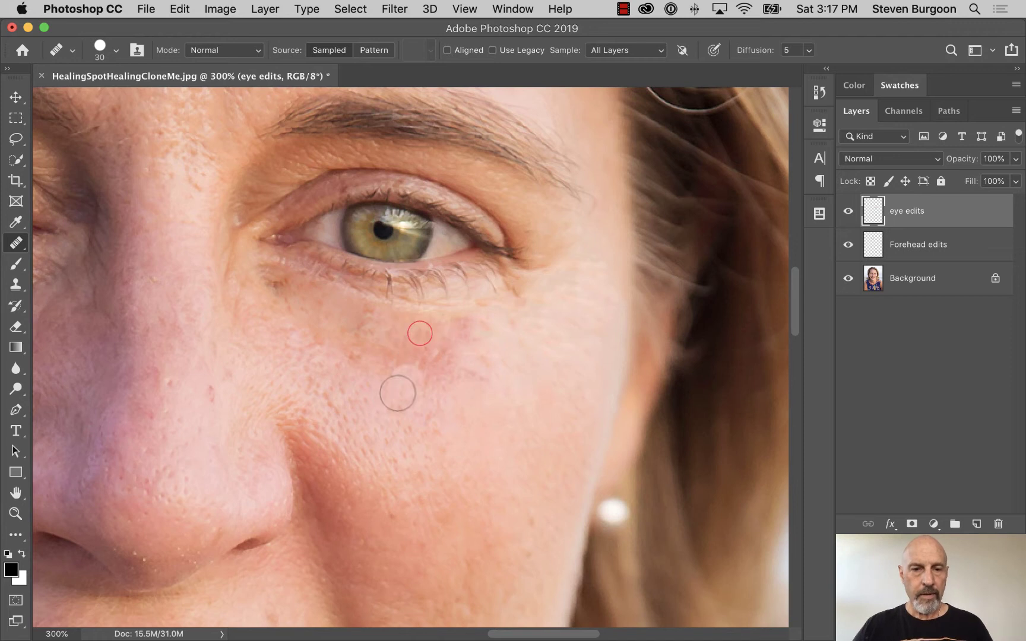
pyautogui.keyDown('alt'); pyautogui.click(348, 419); pyautogui.keyUp('alt')
pyautogui.moveTo(404, 363); pyautogui.dragTo(445, 358)
pyautogui.keyDown('alt'); pyautogui.click(390, 426); pyautogui.keyUp('alt')
pyautogui.moveTo(488, 331); pyautogui.dragTo(457, 330)
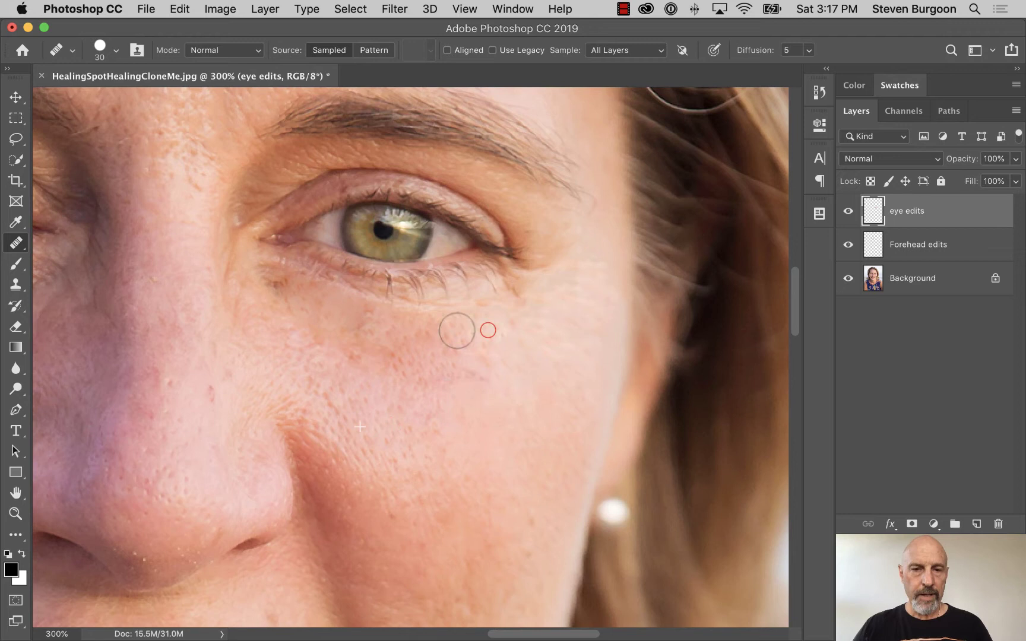
pyautogui.keyDown('alt'); pyautogui.click(451, 426); pyautogui.keyUp('alt')
pyautogui.moveTo(472, 374); pyautogui.dragTo(440, 380)
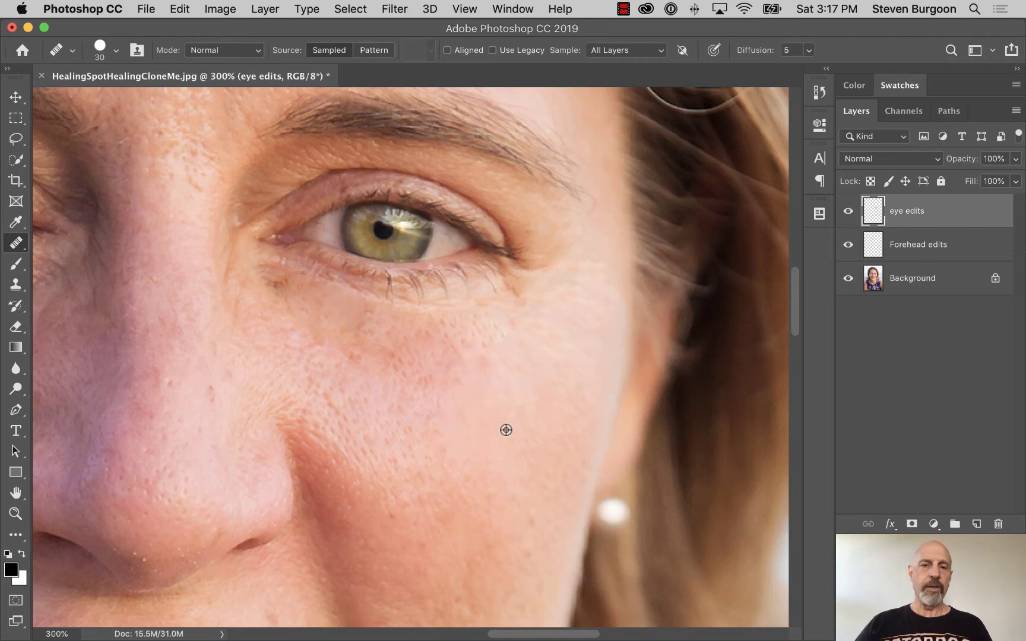
pyautogui.keyDown('alt'); pyautogui.click(452, 415); pyautogui.keyUp('alt')
pyautogui.moveTo(356, 310)
pyautogui.mouseDown()
pyautogui.moveTo(390, 360)
pyautogui.moveTo(360, 334)
pyautogui.moveTo(396, 355)
pyautogui.mouseUp()
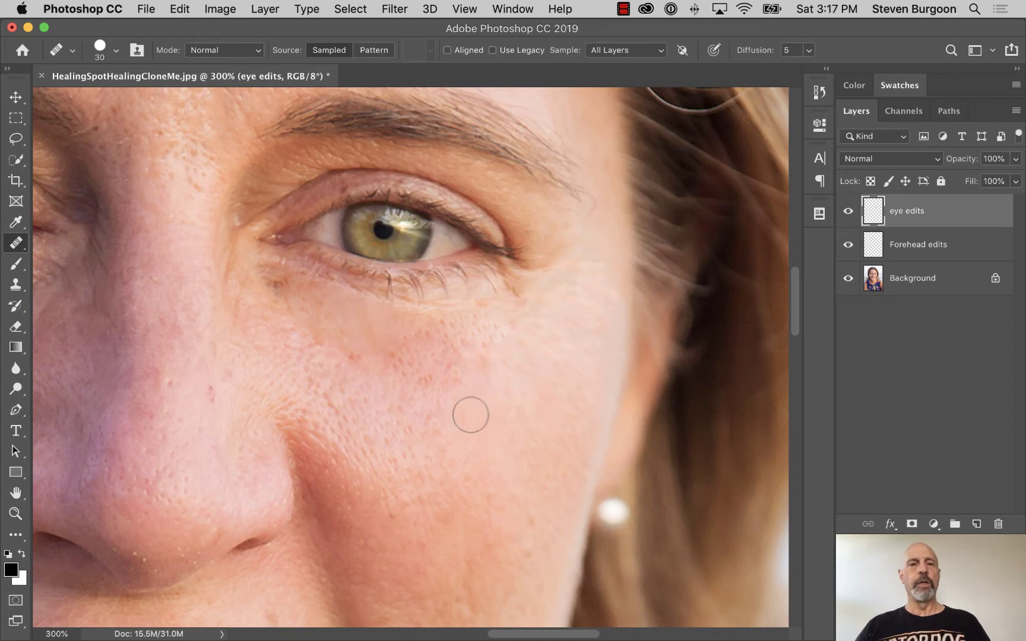
pyautogui.keyDown('alt'); pyautogui.click(541, 317); pyautogui.keyUp('alt')
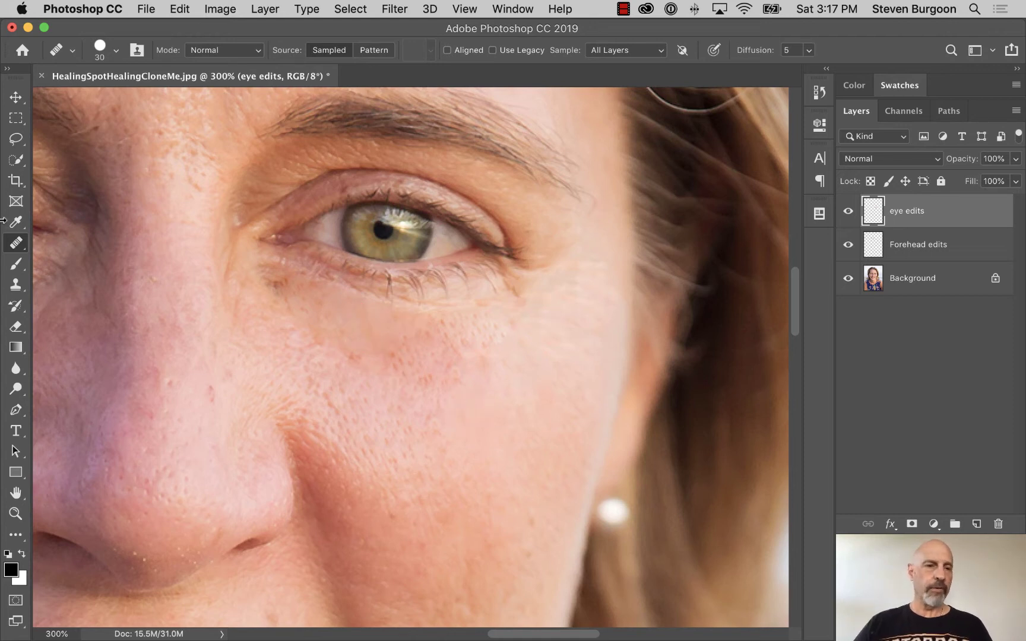
# Switch back to the Spot Healing Brush and heal marks at the outer corner of her left eye and beside the nose bridge
pyautogui.click(17, 243)
pyautogui.click(89, 239)
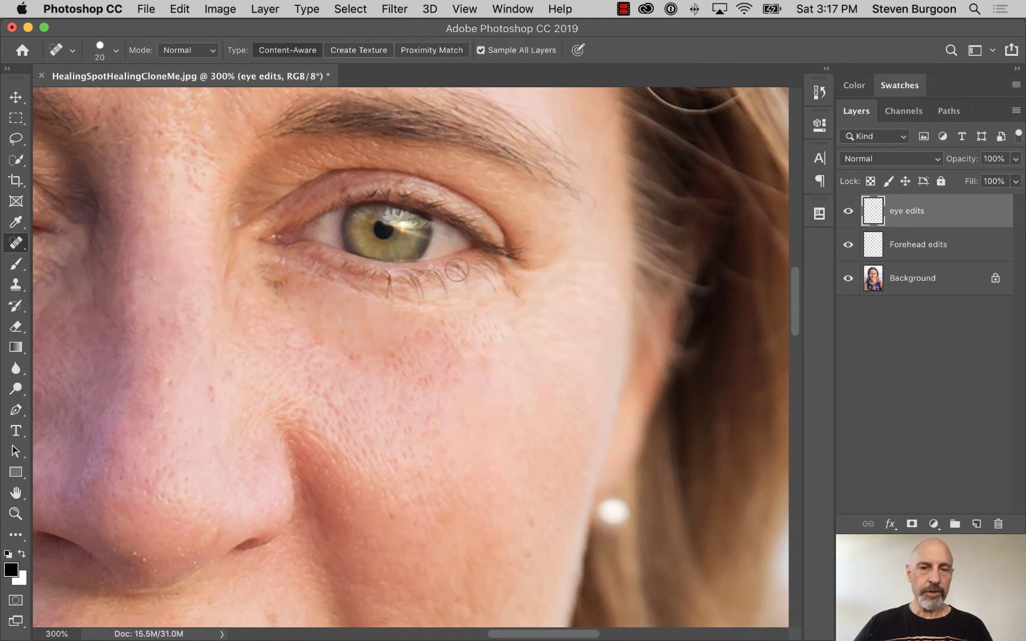
pyautogui.click(514, 289)
pyautogui.click(531, 267)
pyautogui.click(230, 259)
pyautogui.moveTo(246, 291); pyautogui.dragTo(237, 315)
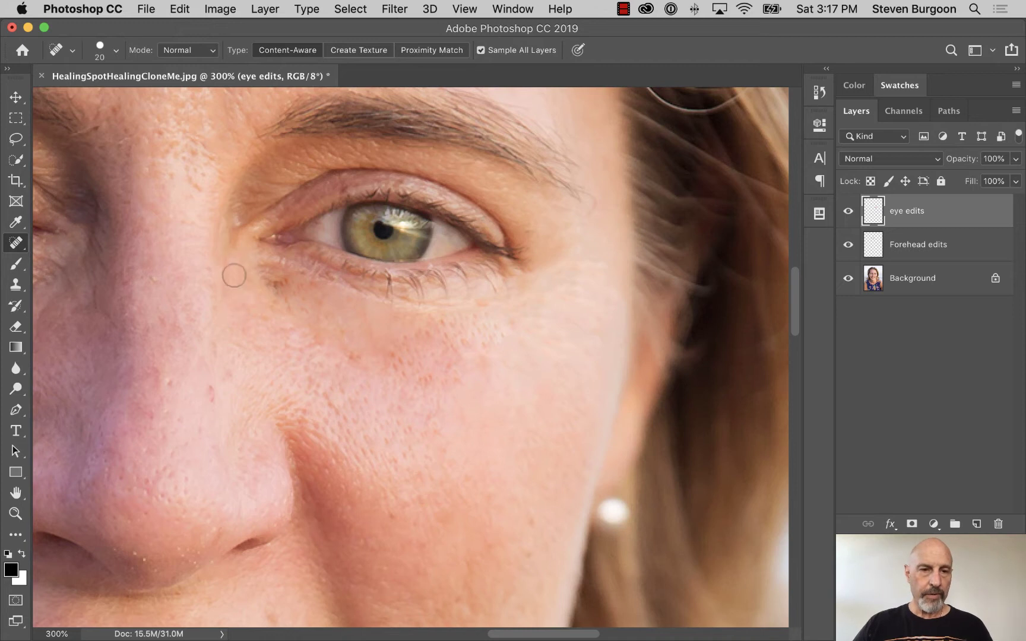
# Compare the face with and without the eye edits layer at 100% zoom
pyautogui.press('super+minus')
pyautogui.press('super+minus')
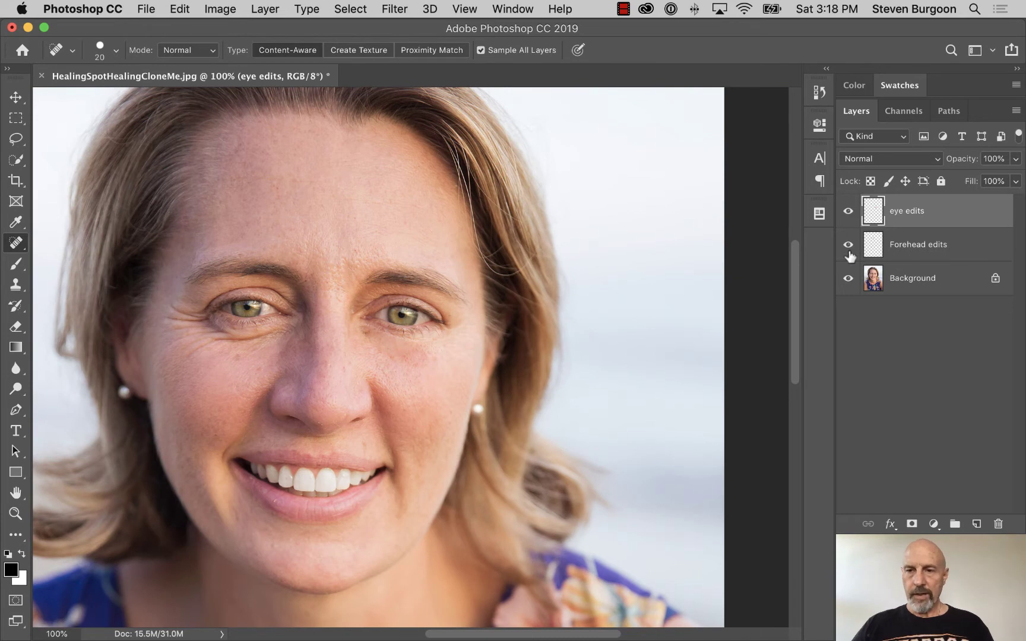
pyautogui.click(848, 212)
pyautogui.click(848, 212)
pyautogui.click(848, 212)
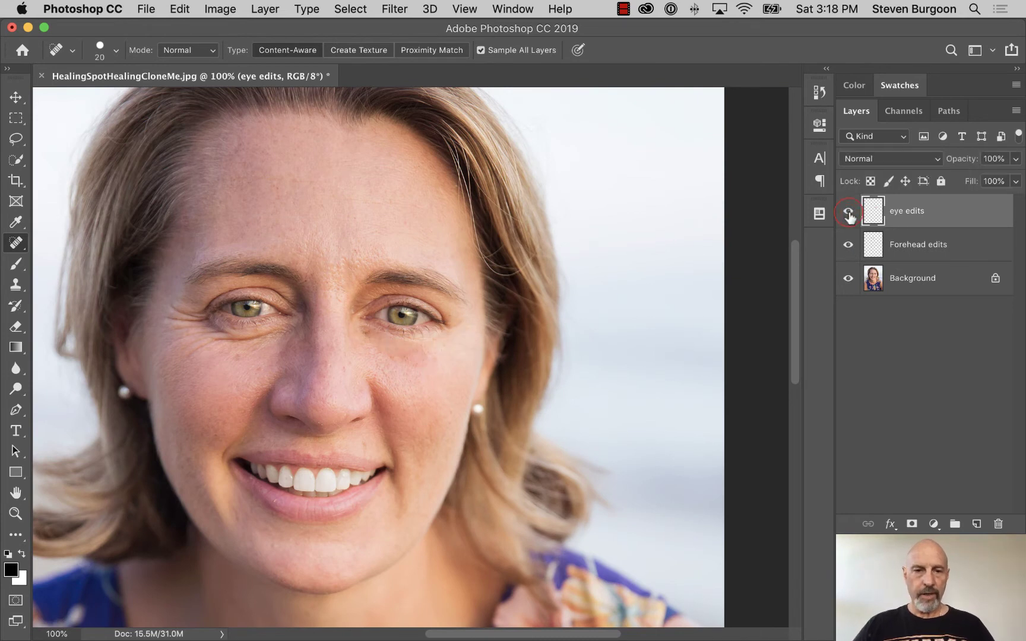
# Spot-heal the small blemishes between the inner corner of her left eye and the nose
pyautogui.press('super+equal')
pyautogui.press('super+equal')
pyautogui.press('super+equal')
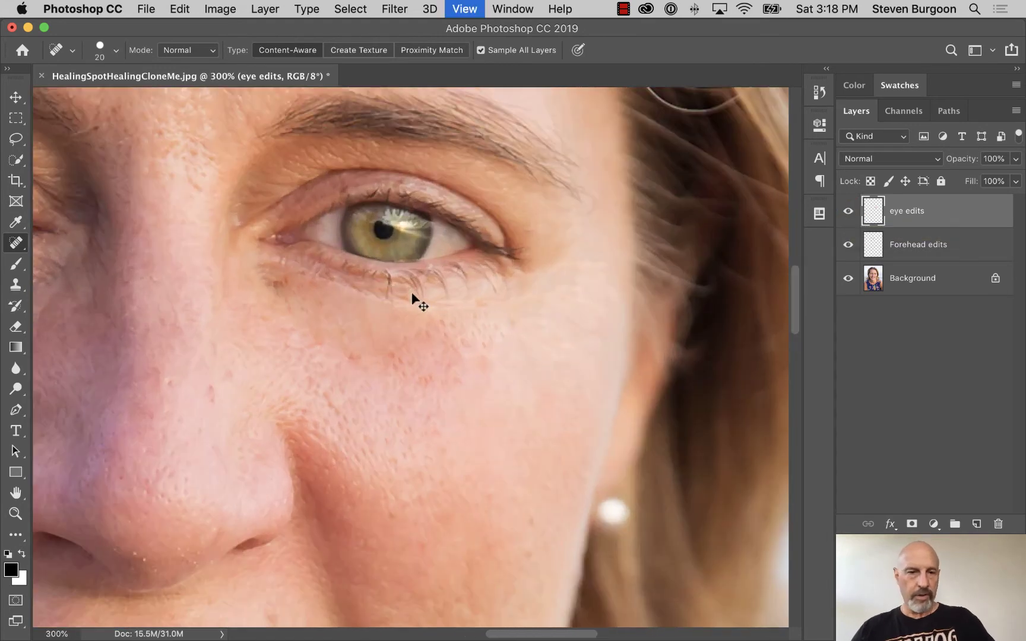
pyautogui.click(227, 264)
pyautogui.click(239, 252)
pyautogui.click(218, 245)
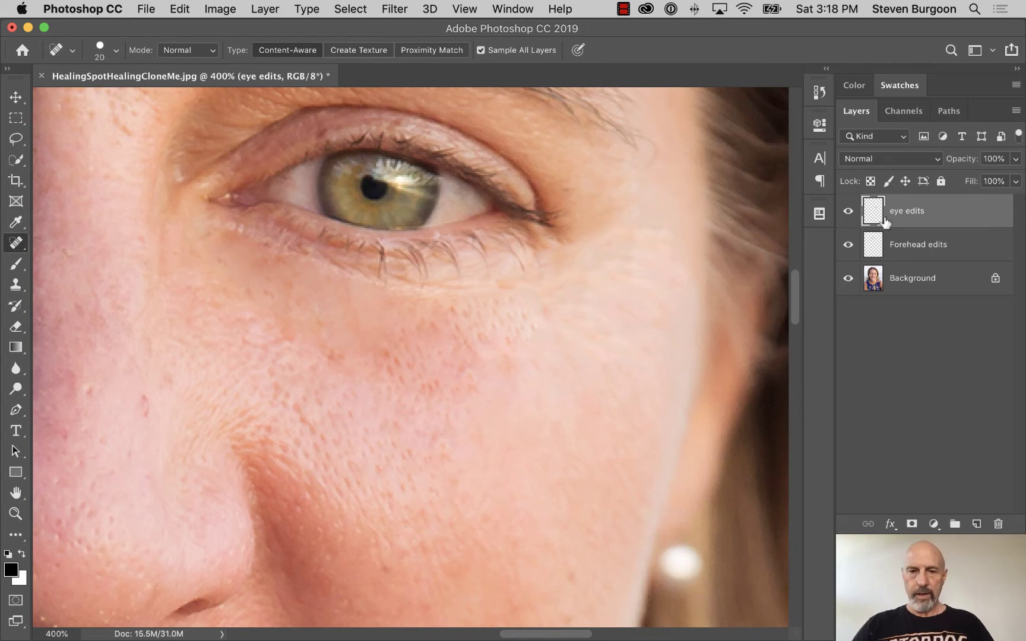
# Compare the face with and without the eye edits layer at full-face zoom
pyautogui.press('super+minus')
pyautogui.press('super+minus')
pyautogui.press('super+minus')
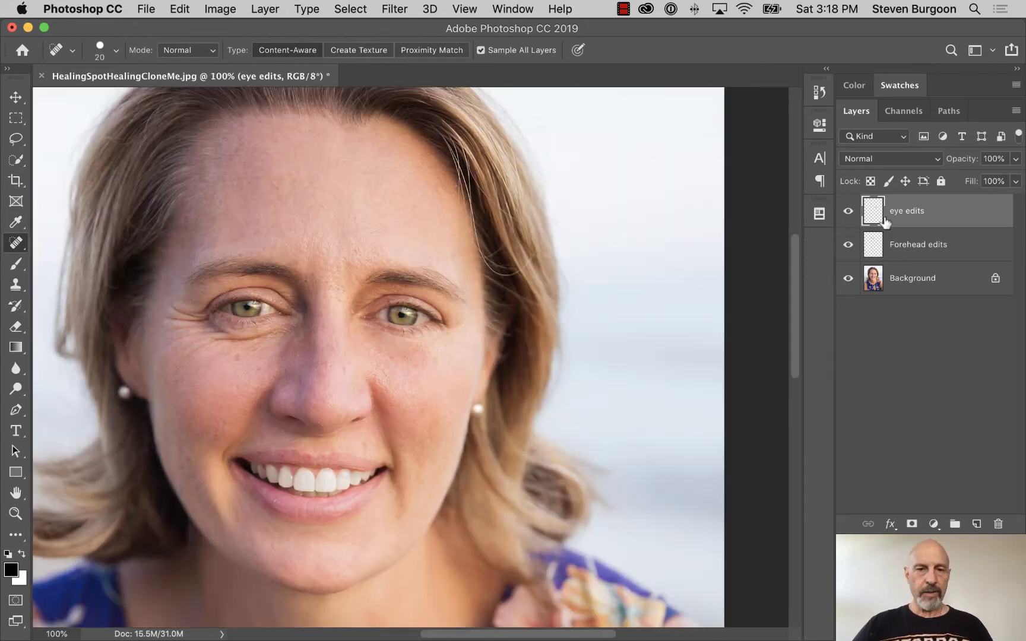
pyautogui.click(848, 214)
pyautogui.click(847, 213)
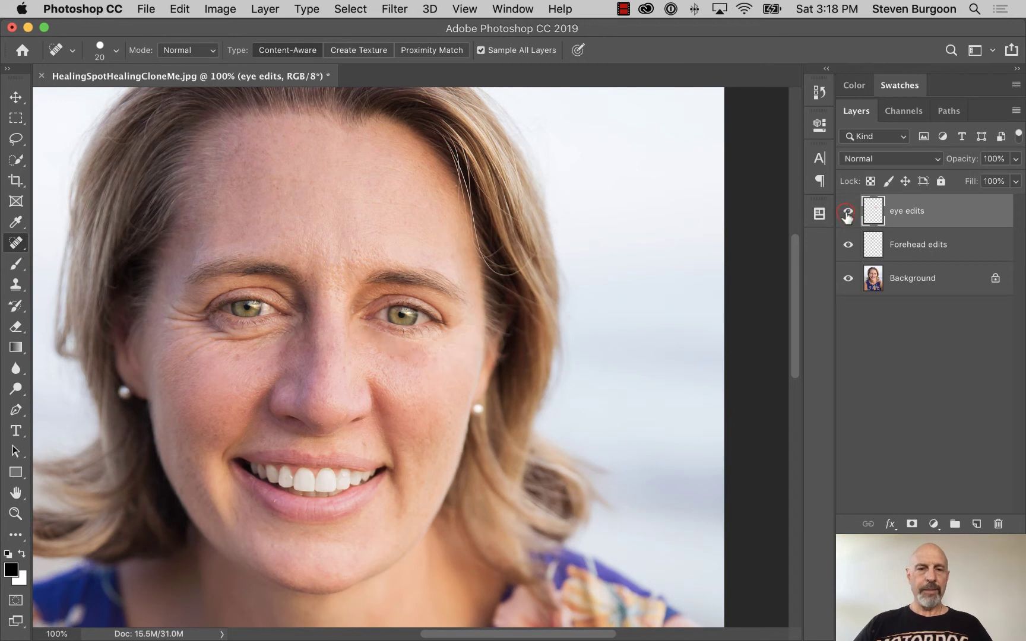
pyautogui.click(848, 213)
pyautogui.click(847, 213)
# Lower the eye edits layer's opacity to 52% and compare the face with the layer hidden and shown
pyautogui.click(953, 215)
pyautogui.click(1016, 160)
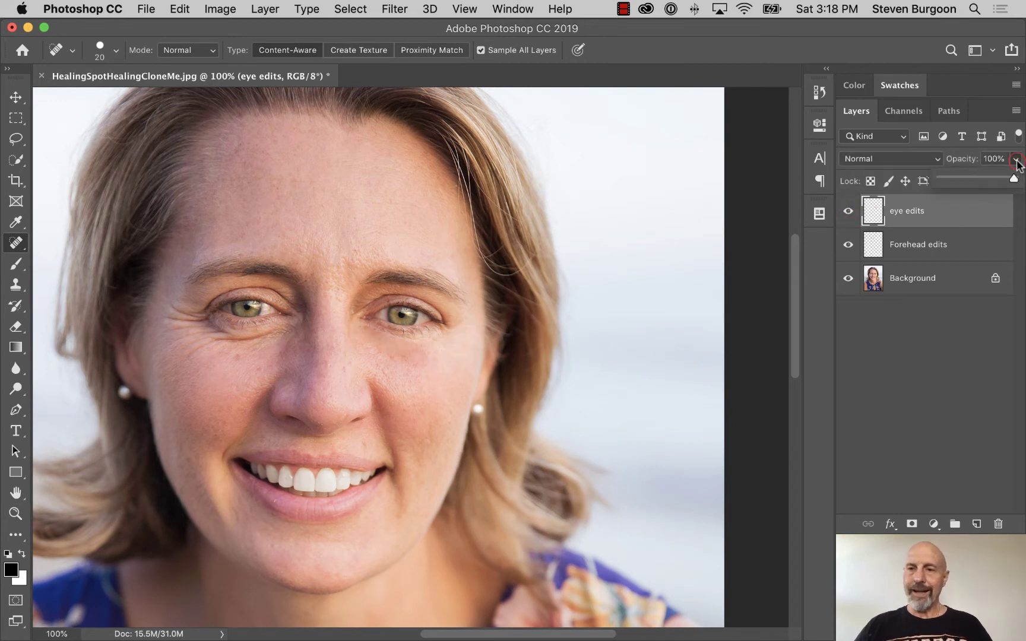
pyautogui.moveTo(1013, 180); pyautogui.dragTo(987, 180)
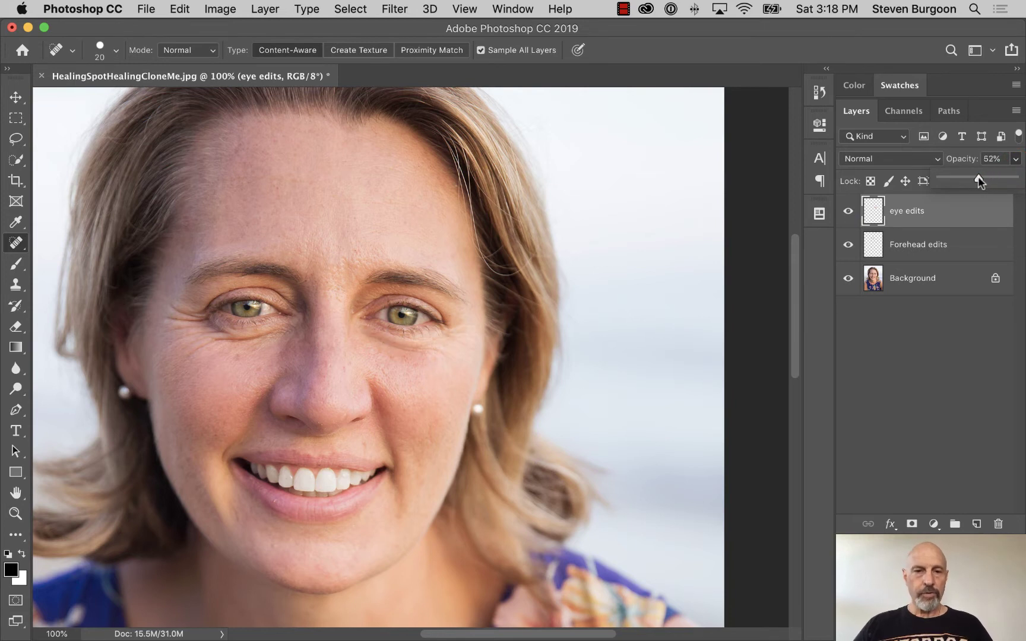
pyautogui.click(849, 212)
pyautogui.click(850, 212)
pyautogui.click(849, 213)
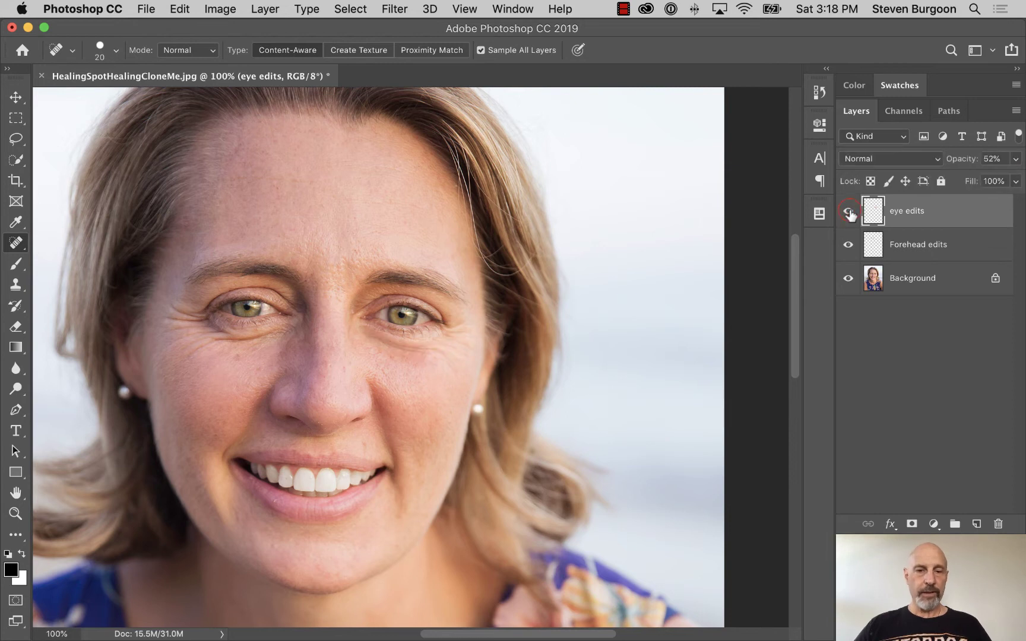
pyautogui.click(849, 212)
pyautogui.click(850, 212)
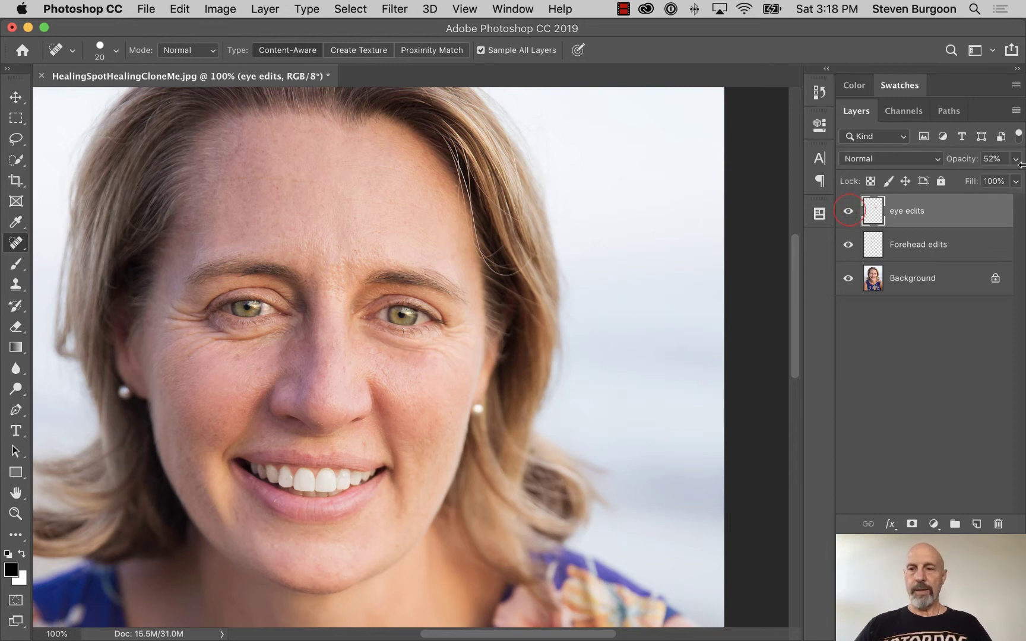
# Raise the eye edits layer's opacity to 62% and check the face with the layer hidden and shown
pyautogui.click(1017, 159)
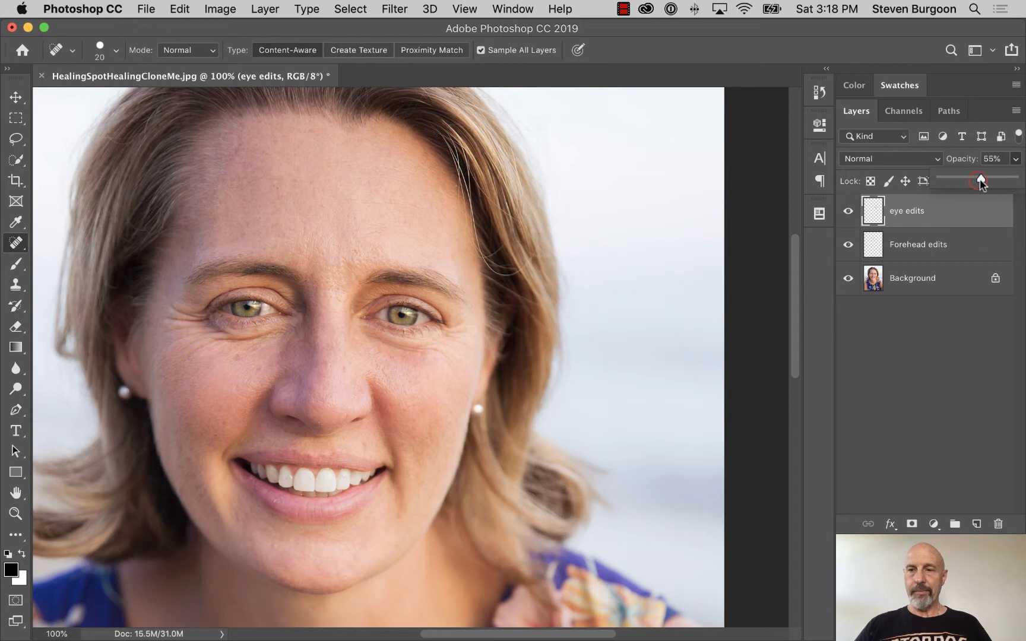
pyautogui.moveTo(983, 180); pyautogui.dragTo(986, 179)
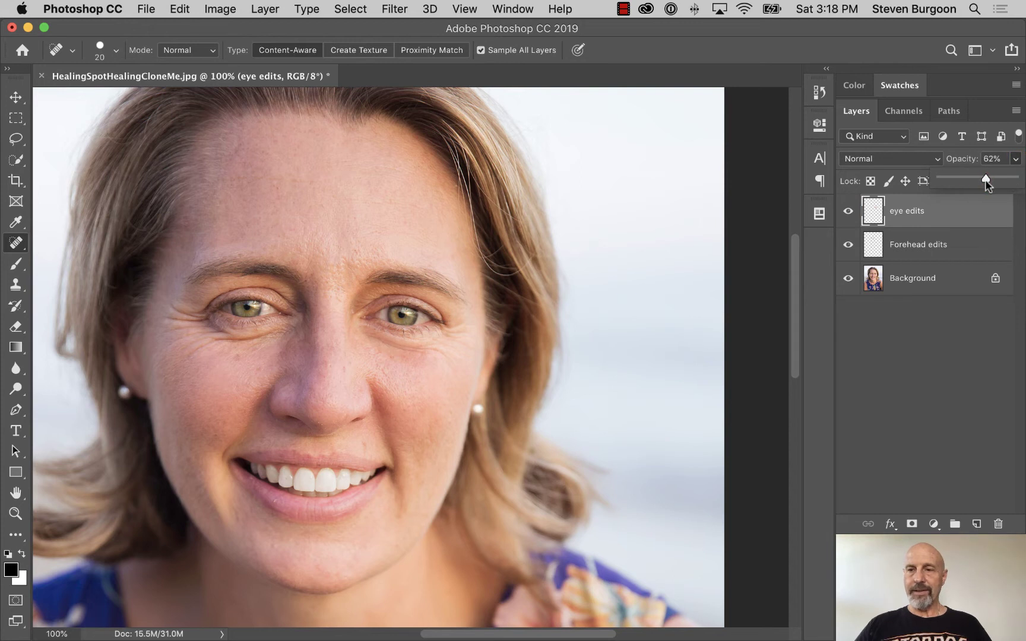
pyautogui.click(848, 212)
pyautogui.click(848, 212)
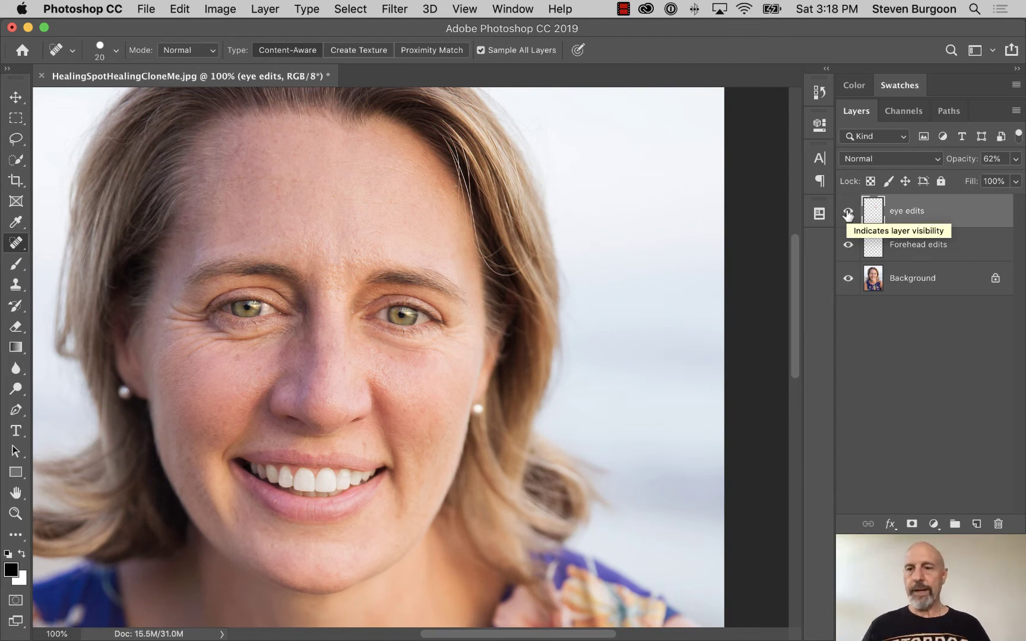
# Add a new layer above the eye edits and name it "lip edits"
pyautogui.click(977, 524)
pyautogui.doubleClick(902, 211)
pyautogui.write('lip edits')
pyautogui.press('Return')
# Set up the Clone Stamp for the mouth area with a softer 15 px brush
pyautogui.press('super+equal')
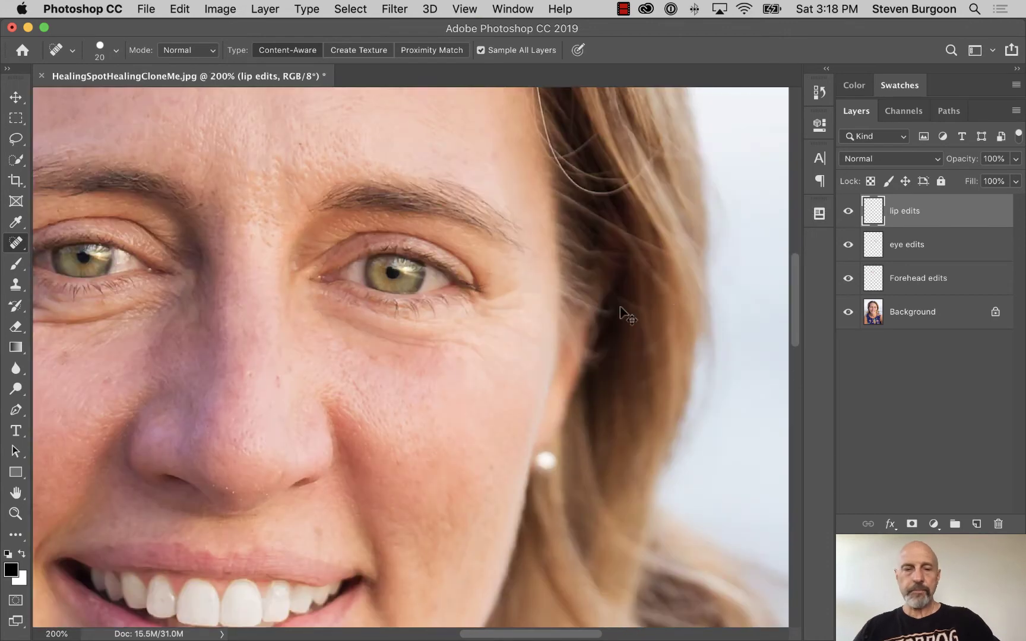
pyautogui.press('super+equal')
pyautogui.press('super+equal')
pyautogui.moveTo(263, 380); pyautogui.dragTo(527, 130)
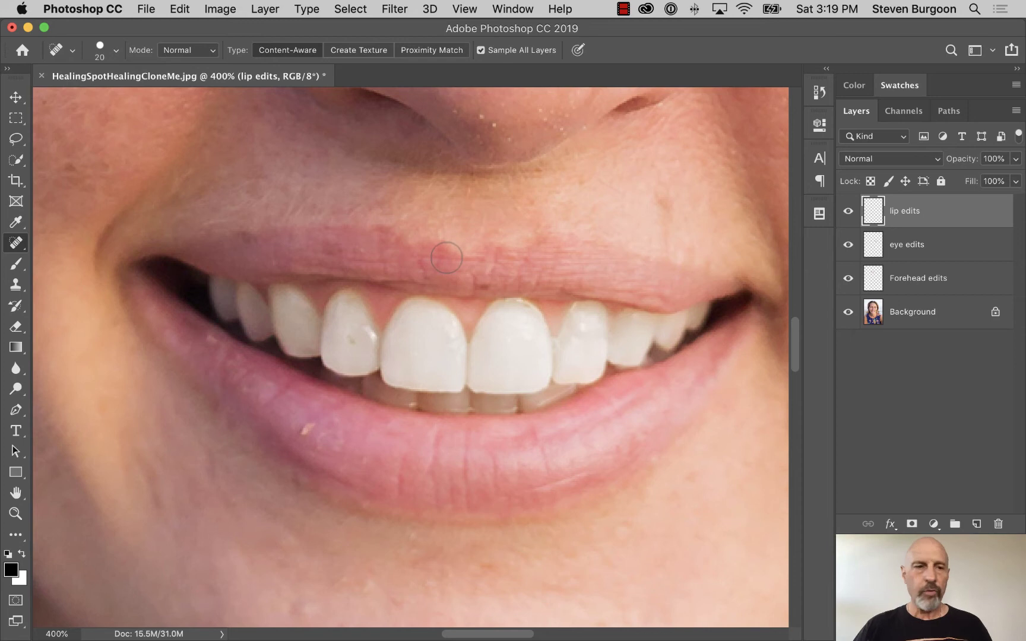
pyautogui.click(15, 285)
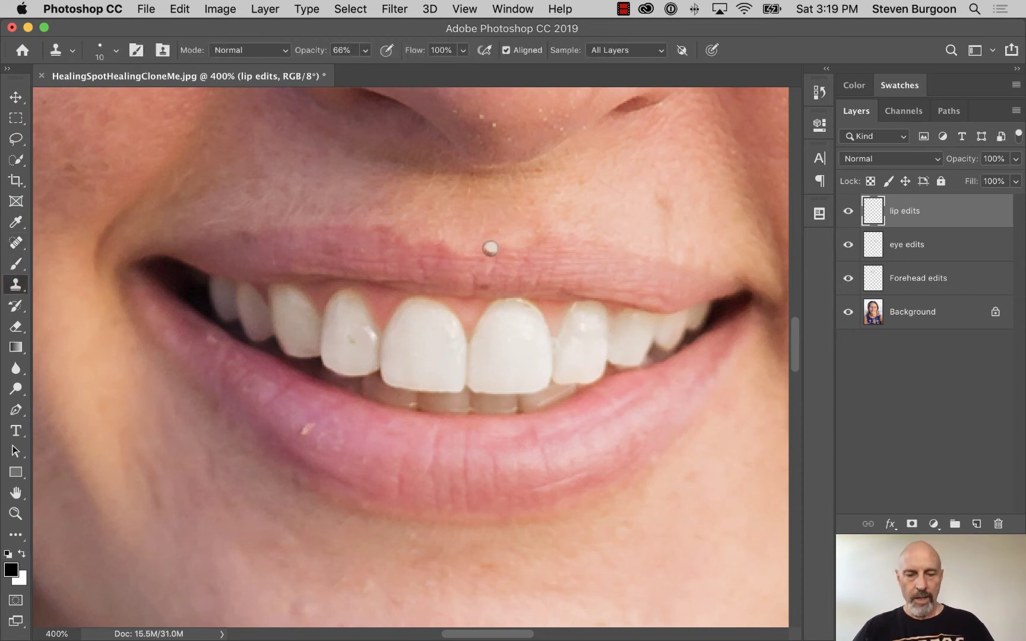
pyautogui.press(']')
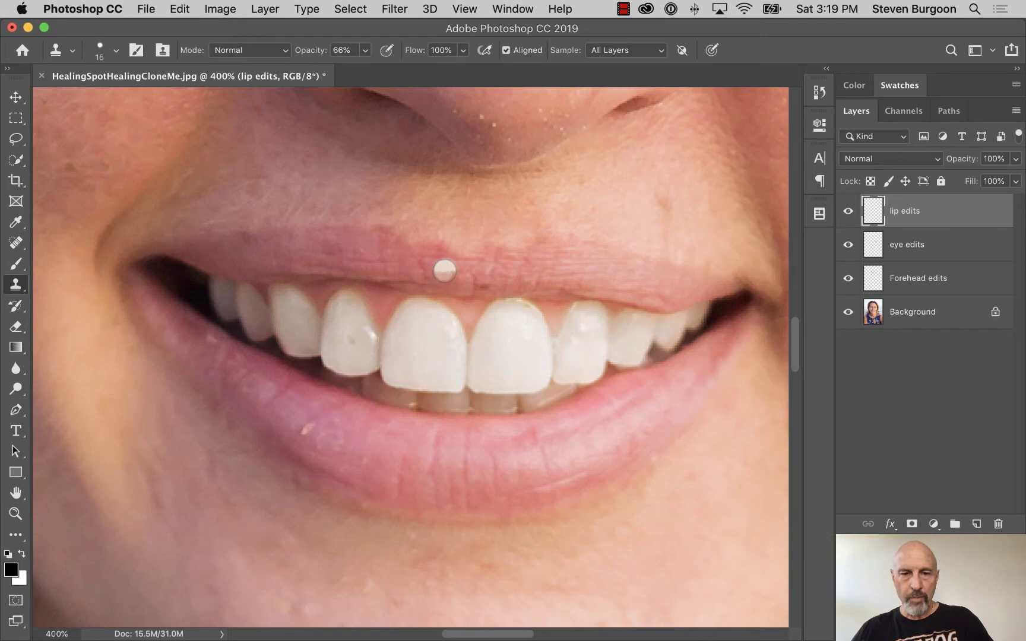
pyautogui.rightClick(446, 268)
pyautogui.moveTo(614, 342); pyautogui.dragTo(580, 346)
pyautogui.press('Return')
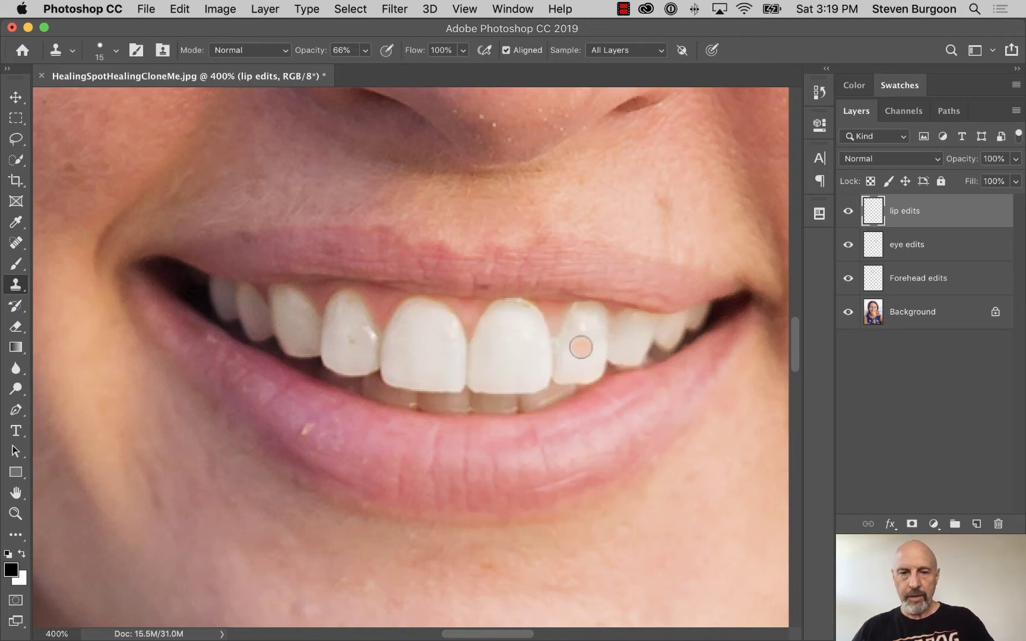
# Clone sampled lip texture along the uneven upper lip edge between her right peak and the central dip
pyautogui.keyDown('alt'); pyautogui.click(423, 262); pyautogui.keyUp('alt')
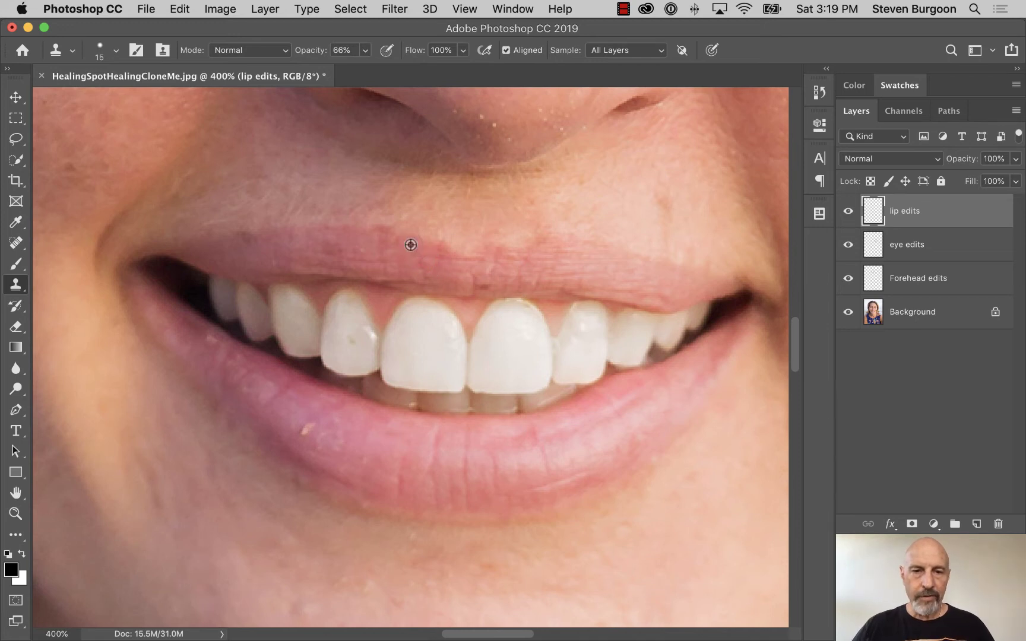
pyautogui.keyDown('alt'); pyautogui.click(360, 253); pyautogui.keyUp('alt')
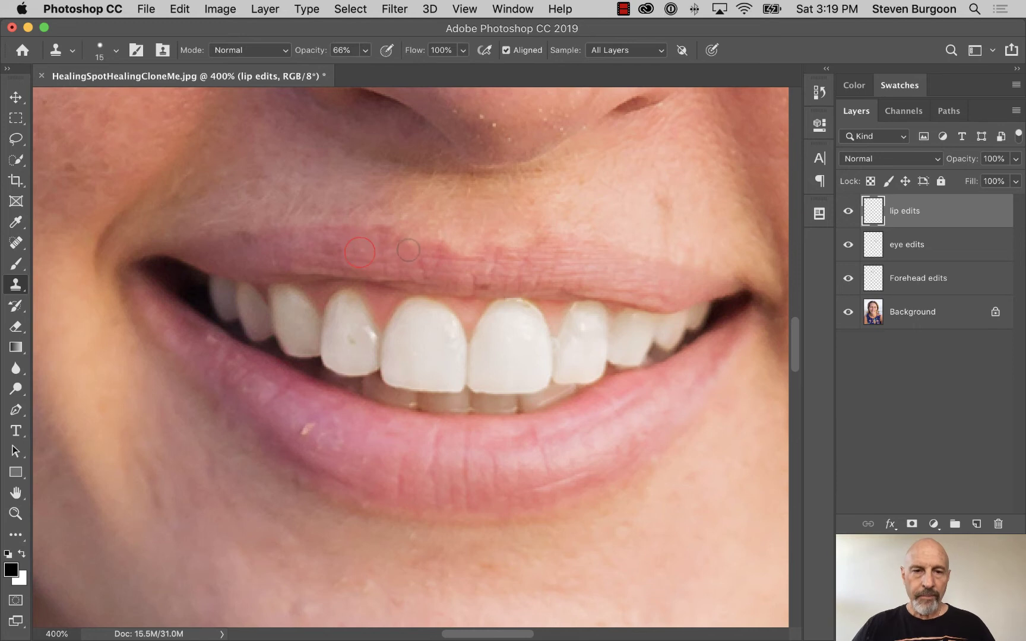
pyautogui.keyDown('alt'); pyautogui.click(428, 268); pyautogui.keyUp('alt')
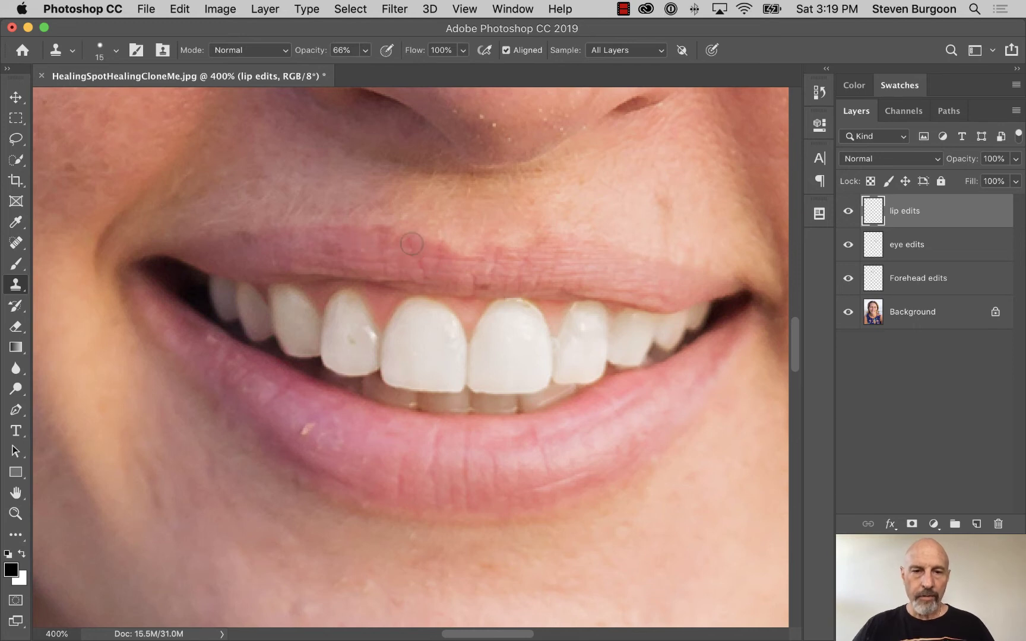
pyautogui.keyDown('alt'); pyautogui.click(479, 274); pyautogui.keyUp('alt')
pyautogui.moveTo(470, 257)
pyautogui.mouseDown()
pyautogui.moveTo(420, 256)
pyautogui.moveTo(433, 248)
pyautogui.mouseUp()
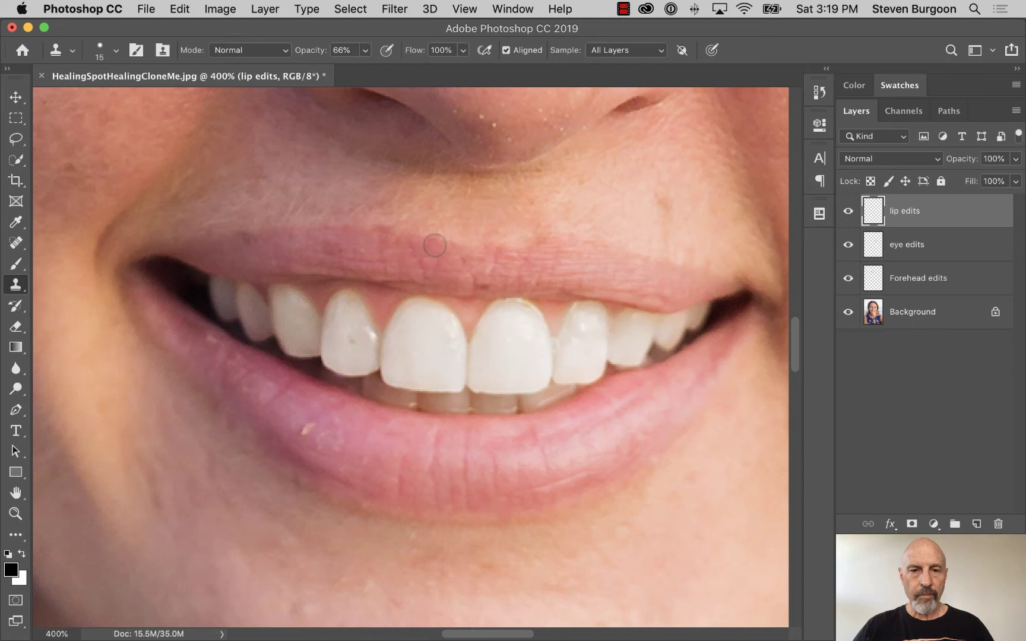
# Clone freshly sampled lip texture from the upper lip's central dip across to her left peak
pyautogui.keyDown('alt'); pyautogui.click(483, 271); pyautogui.keyUp('alt')
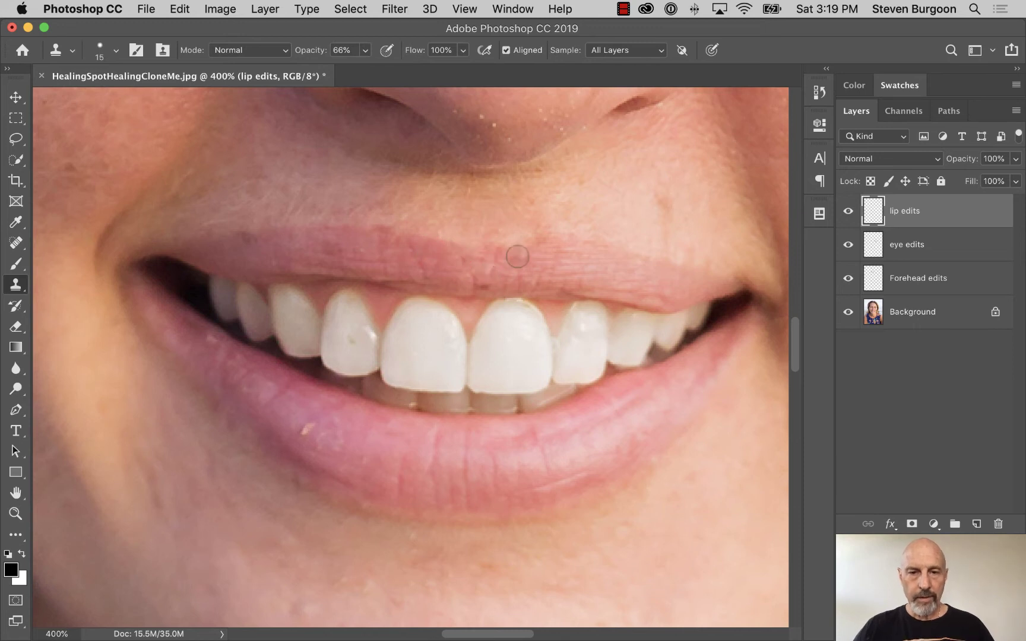
pyautogui.moveTo(518, 255)
pyautogui.mouseDown()
pyautogui.moveTo(529, 253)
pyautogui.moveTo(516, 248)
pyautogui.mouseUp()
pyautogui.keyDown('alt'); pyautogui.click(493, 273); pyautogui.keyUp('alt')
pyautogui.click(483, 256)
pyautogui.moveTo(477, 257); pyautogui.dragTo(550, 245)
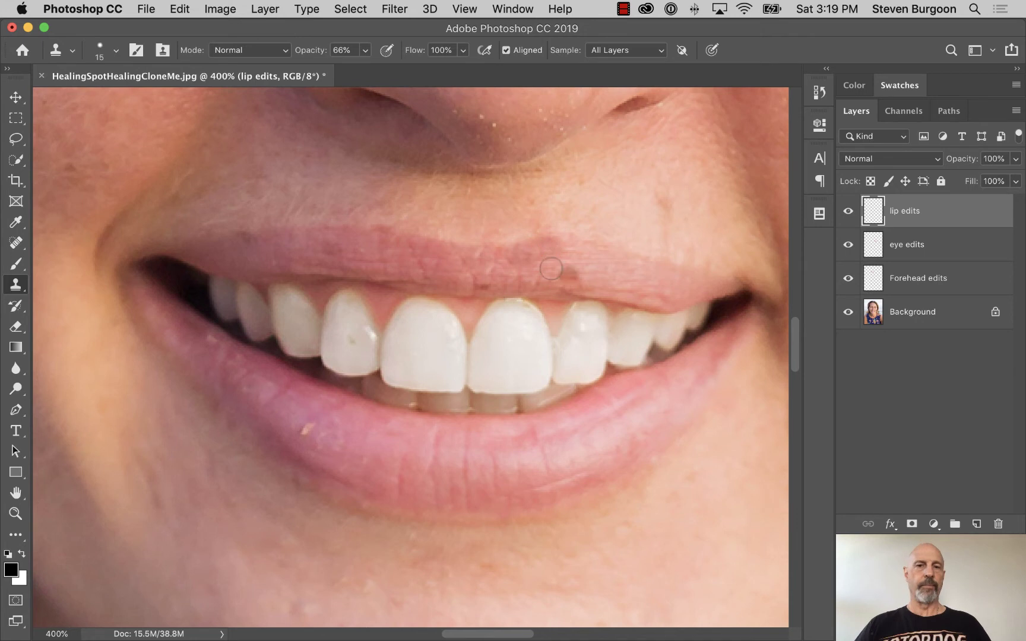
pyautogui.moveTo(548, 246); pyautogui.dragTo(545, 256)
pyautogui.click(540, 252)
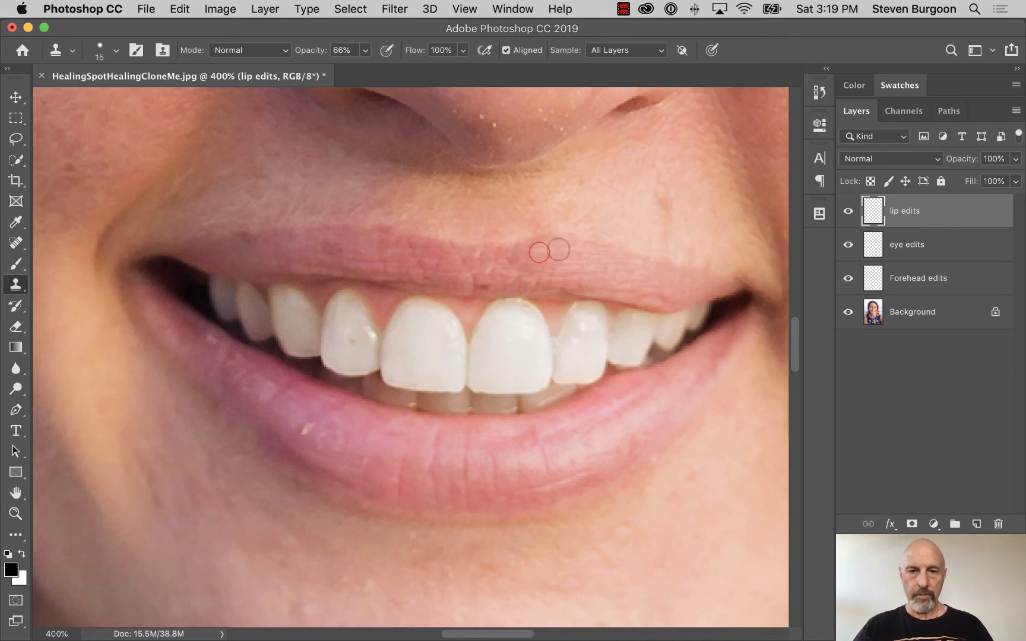
# Check the lips at 100% zoom and touch up the upper lip's central dip with newly sampled lip texture
pyautogui.press('super+minus')
pyautogui.press('super+minus')
pyautogui.press('super+minus')
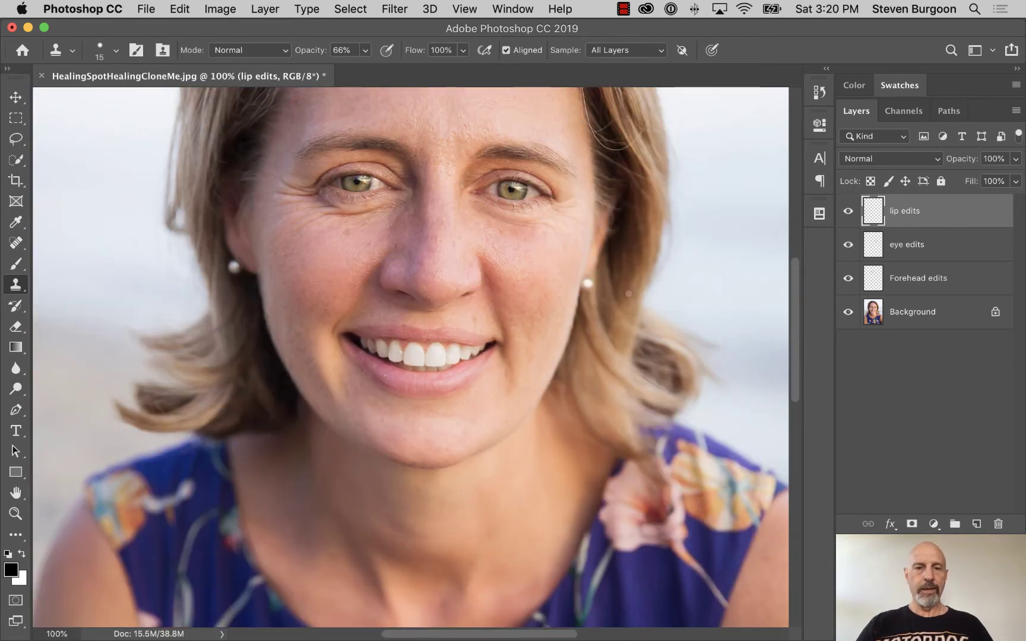
pyautogui.press('super+plus')
pyautogui.press('super+plus')
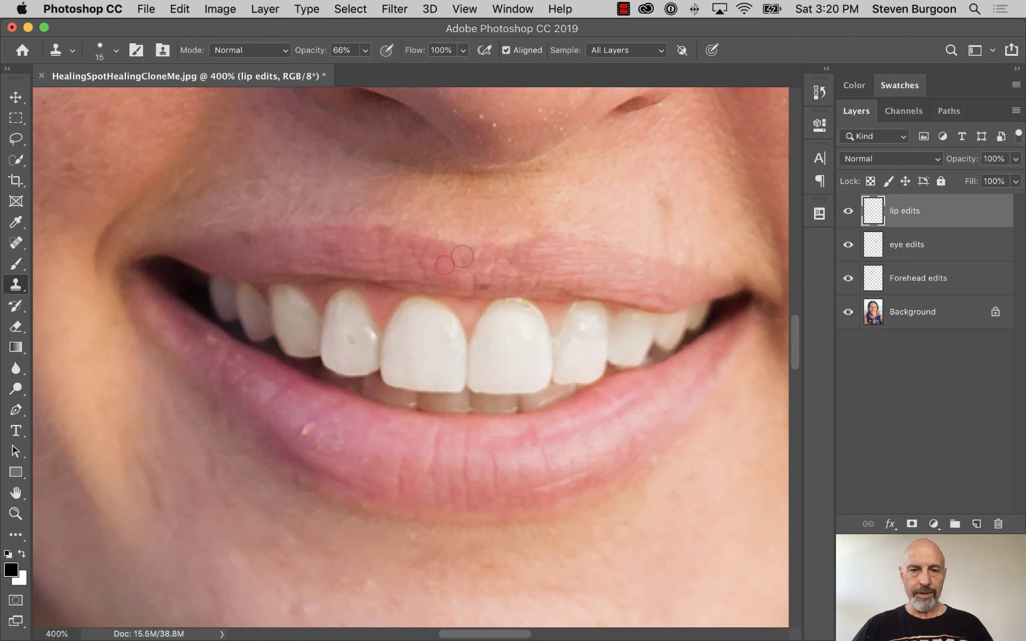
pyautogui.keyDown('alt'); pyautogui.click(506, 254); pyautogui.keyUp('alt')
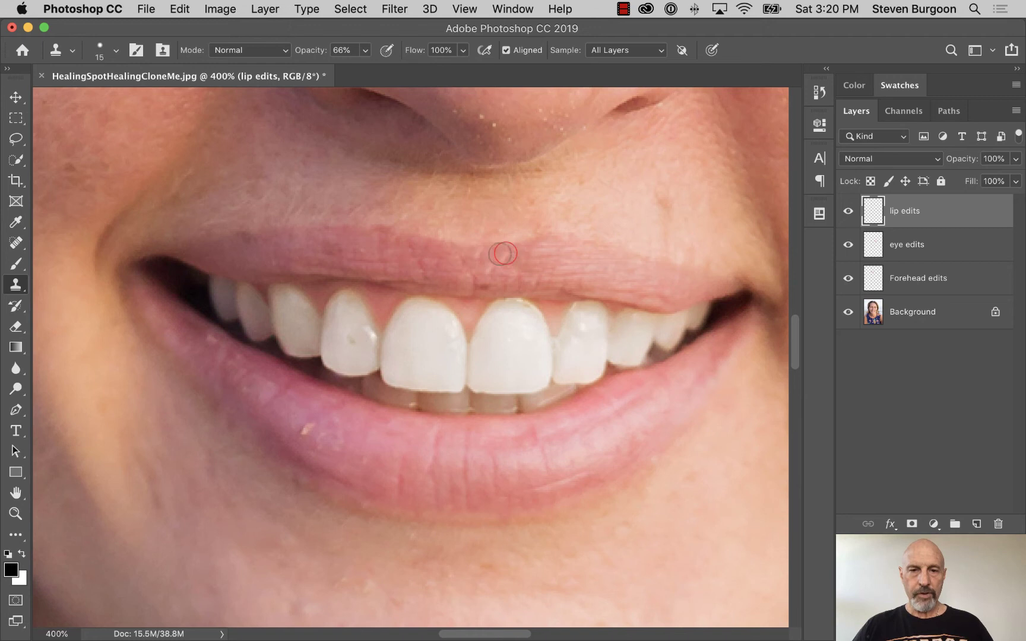
pyautogui.moveTo(504, 255); pyautogui.dragTo(496, 255)
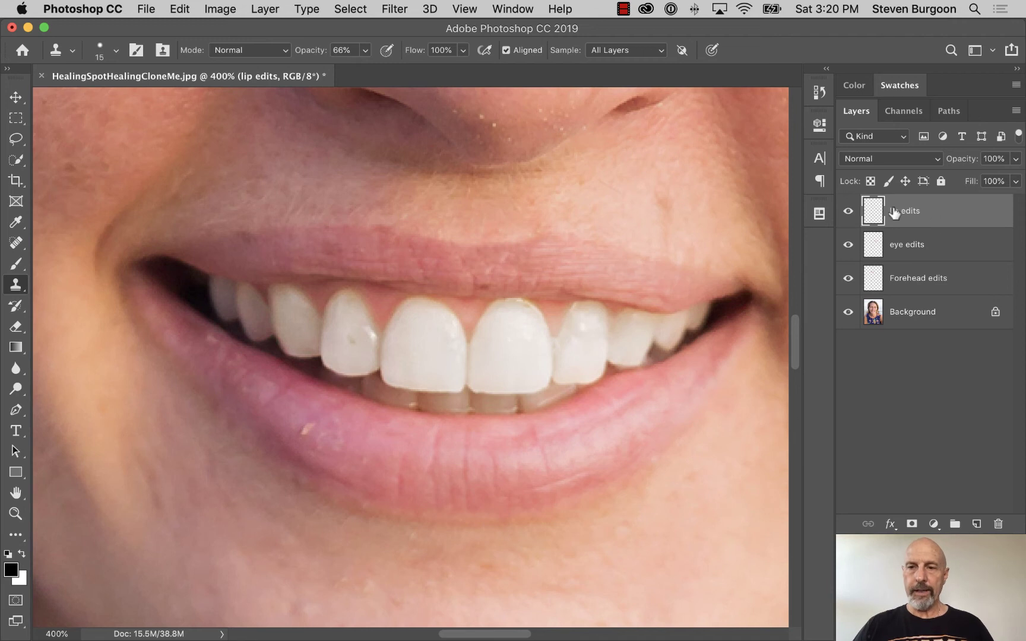
# Compare the lips without the lip edits, and fill out the upper lip's edge around her left peak with cloned lip texture
pyautogui.click(849, 213)
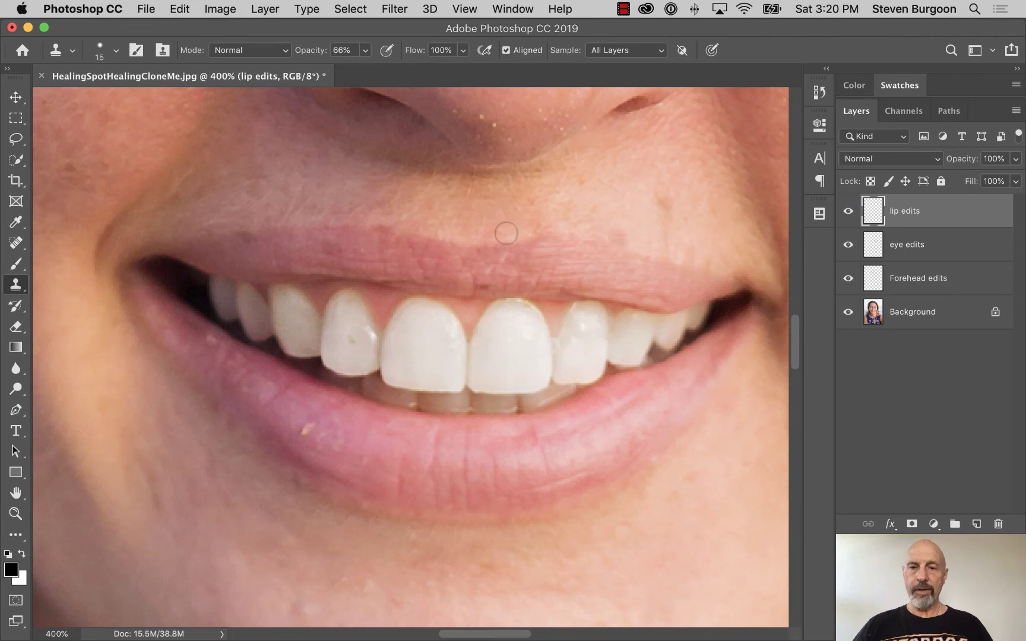
pyautogui.moveTo(517, 245)
pyautogui.mouseDown()
pyautogui.moveTo(554, 226)
pyautogui.moveTo(585, 242)
pyautogui.mouseUp()
pyautogui.keyDown('alt'); pyautogui.click(597, 269); pyautogui.keyUp('alt')
pyautogui.moveTo(595, 243)
pyautogui.mouseDown()
pyautogui.moveTo(550, 237)
pyautogui.moveTo(513, 248)
pyautogui.moveTo(580, 237)
pyautogui.moveTo(553, 232)
pyautogui.moveTo(534, 244)
pyautogui.moveTo(559, 232)
pyautogui.mouseUp()
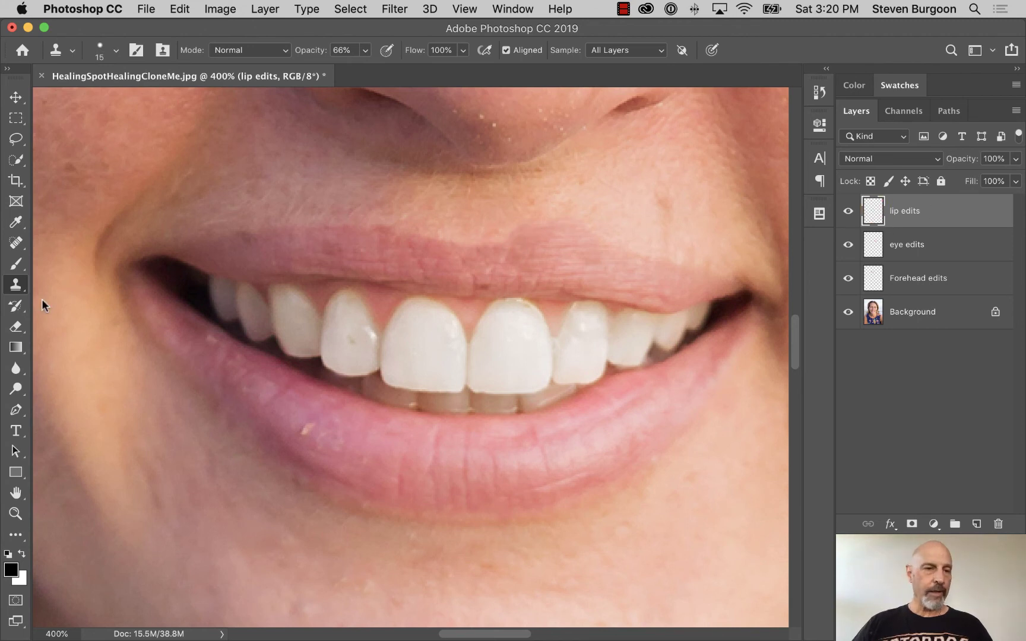
# Switch to the Eraser and set its 13 px brush to 47% hardness for cleaning up the cloned upper lip edge
pyautogui.click(14, 327)
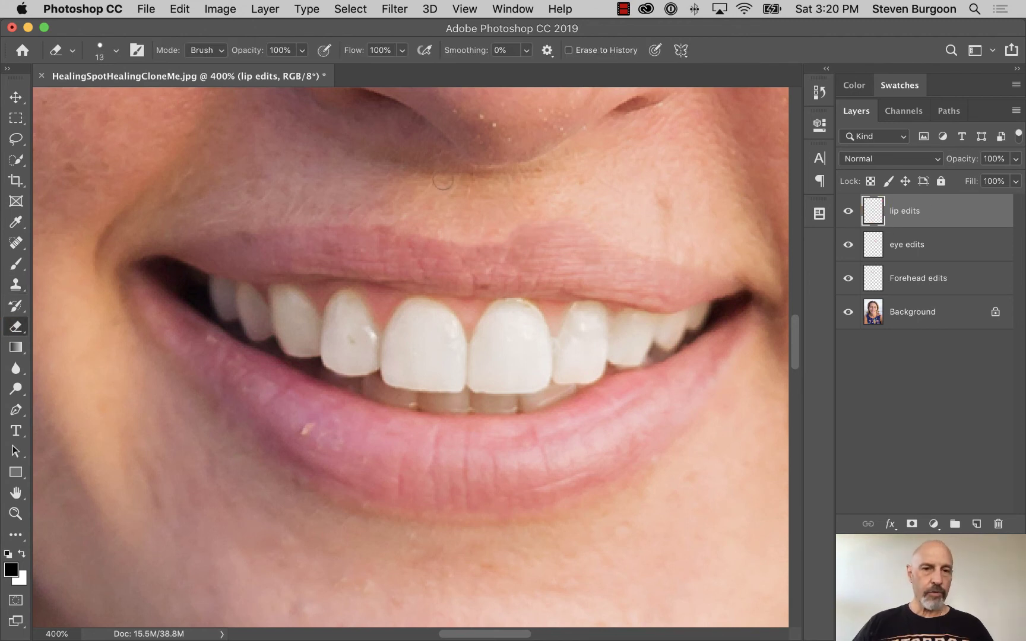
pyautogui.rightClick(517, 211)
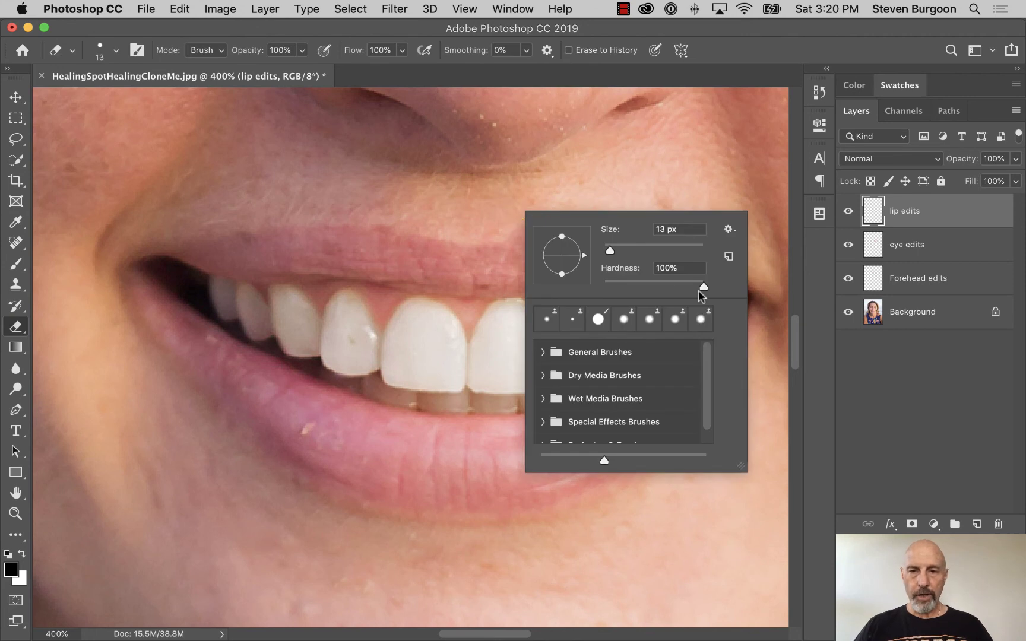
pyautogui.moveTo(704, 286); pyautogui.dragTo(650, 288)
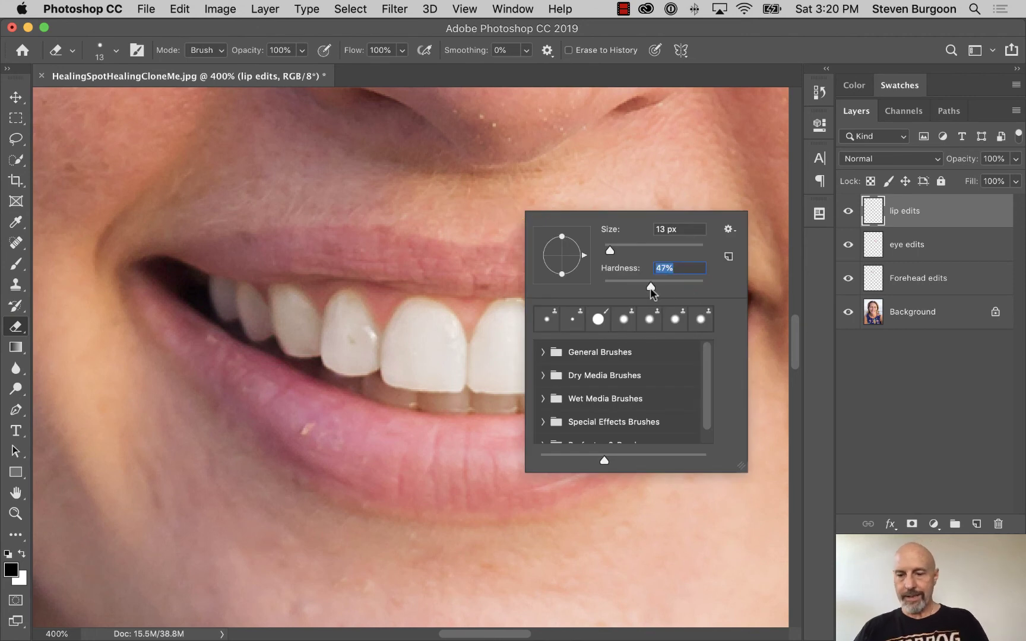
pyautogui.press('Return')
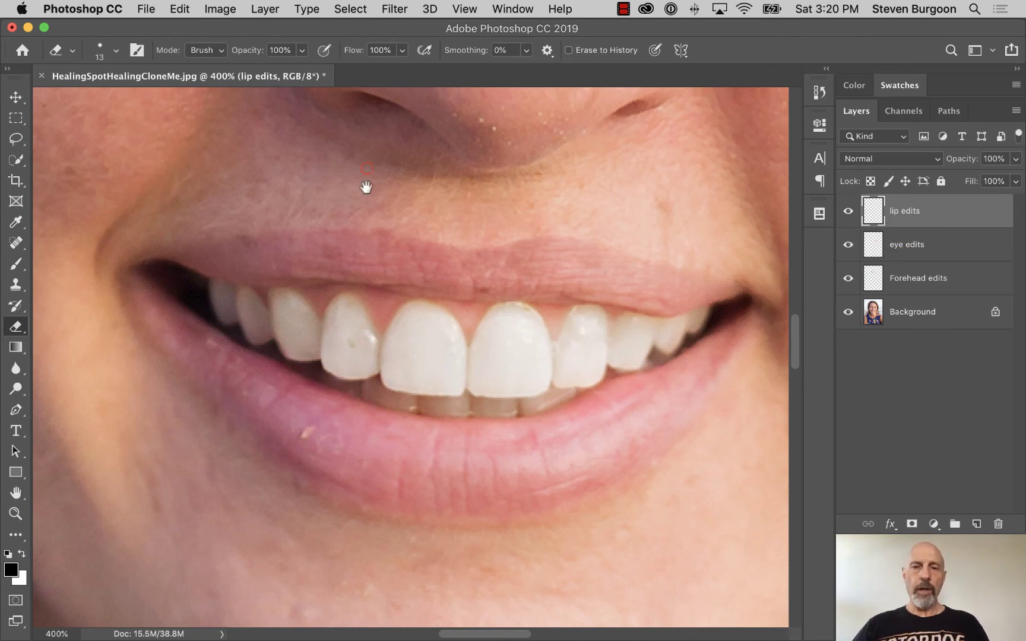
pyautogui.moveTo(368, 171); pyautogui.dragTo(344, 287)
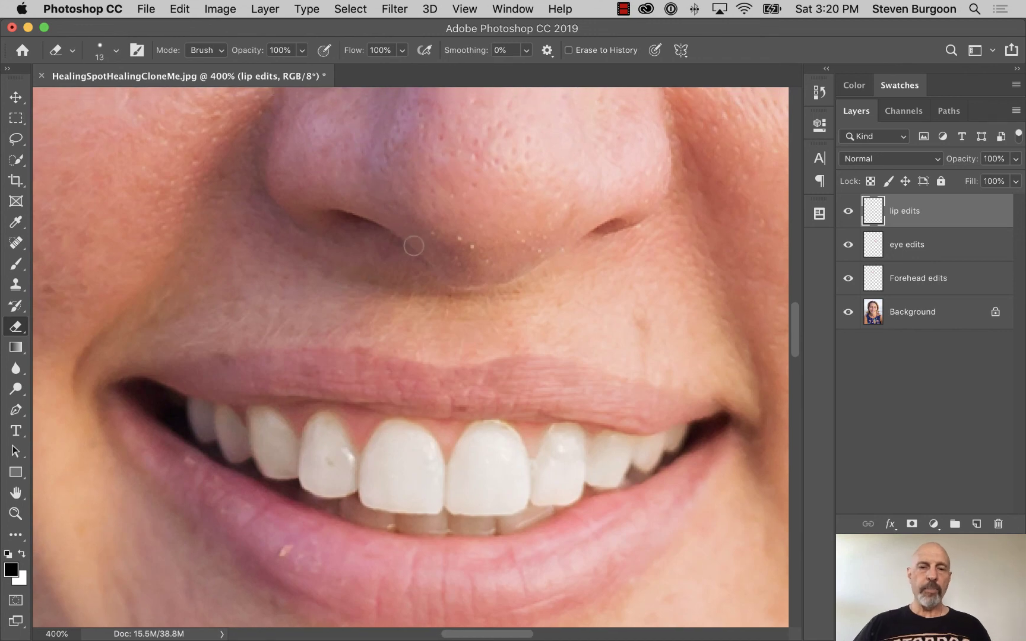